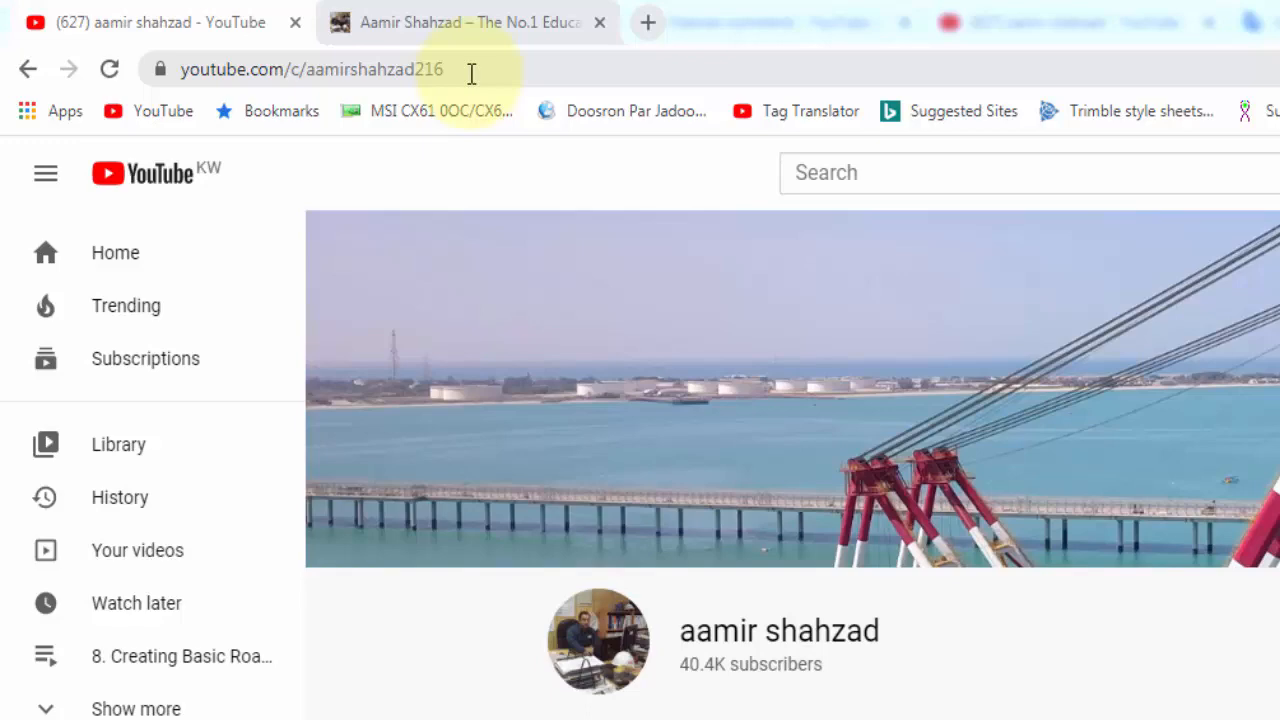
left_click(471, 22)
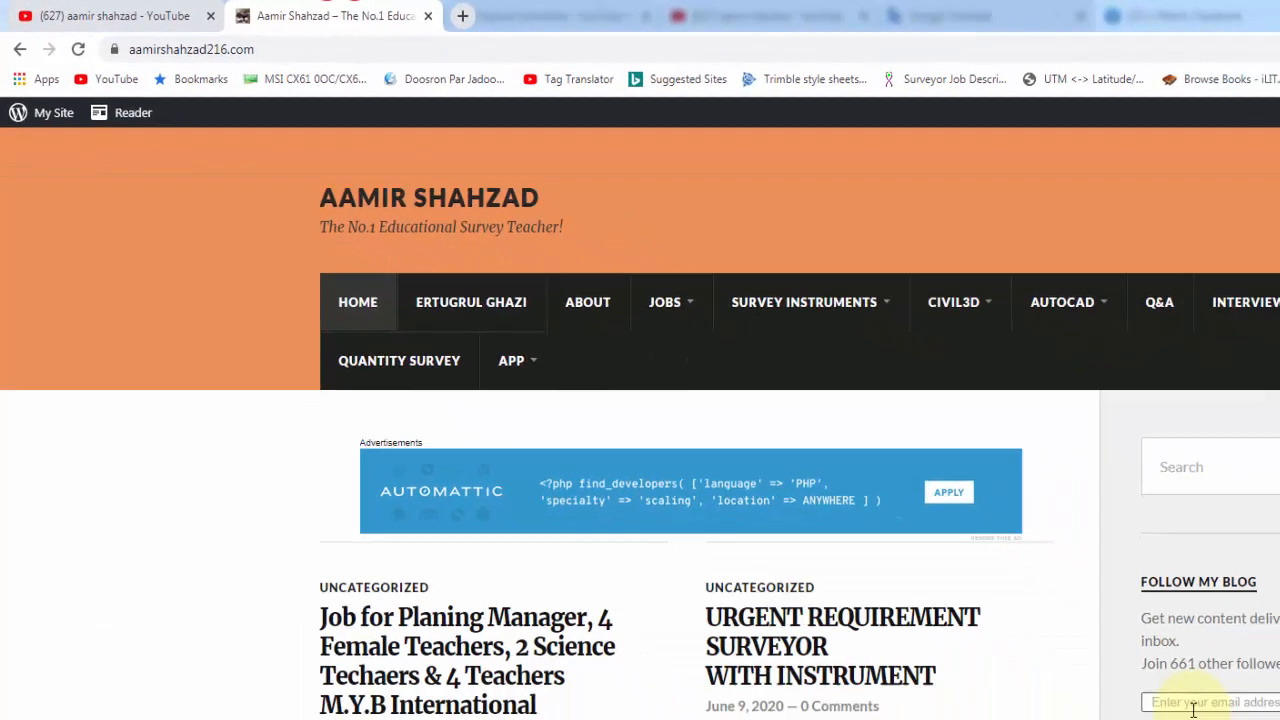
left_click(874, 518)
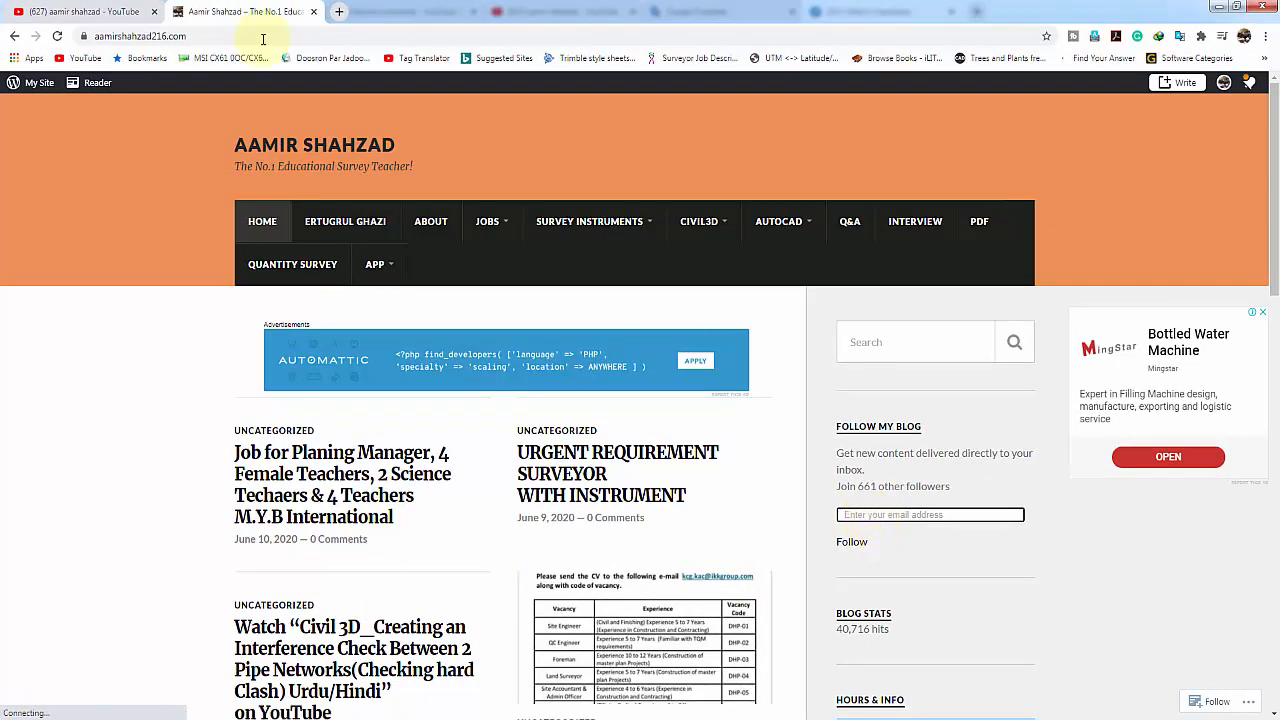
left_click(88, 11)
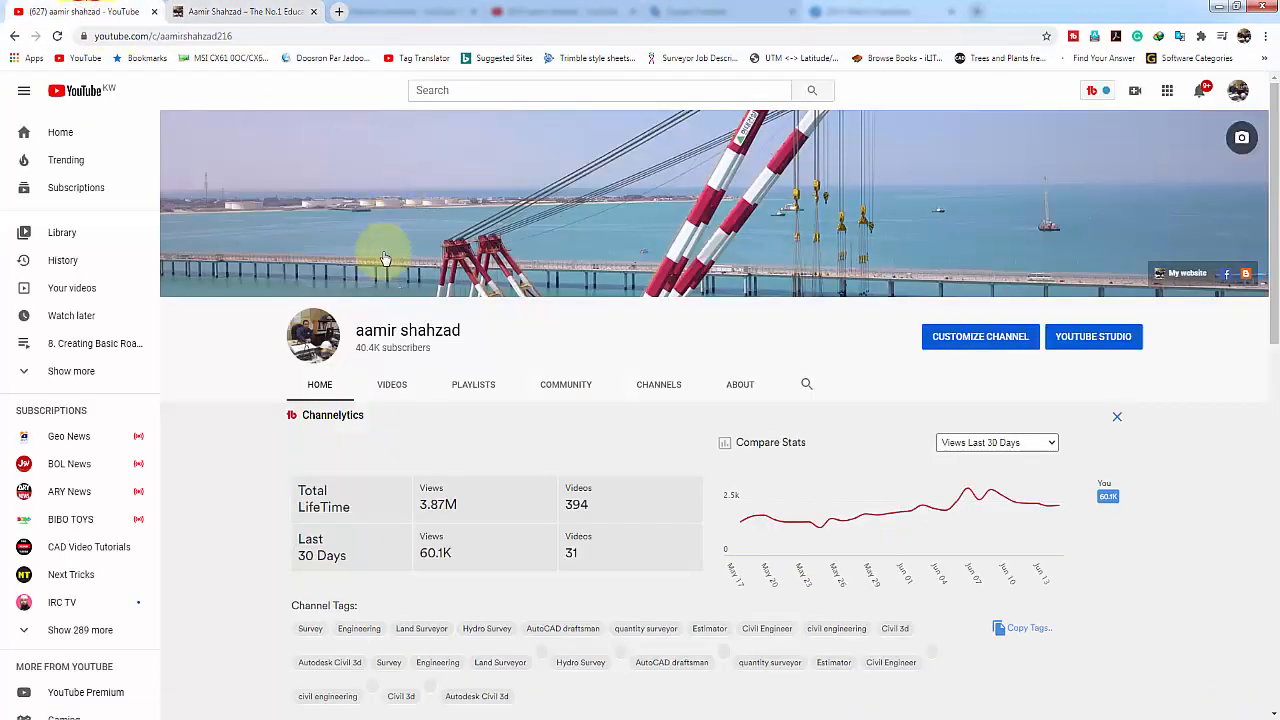
Step: Switch to Google Earth Pro and confirm Universal Transverse Mercator as the coordinate display format in the 3D view options
left_click(470, 719)
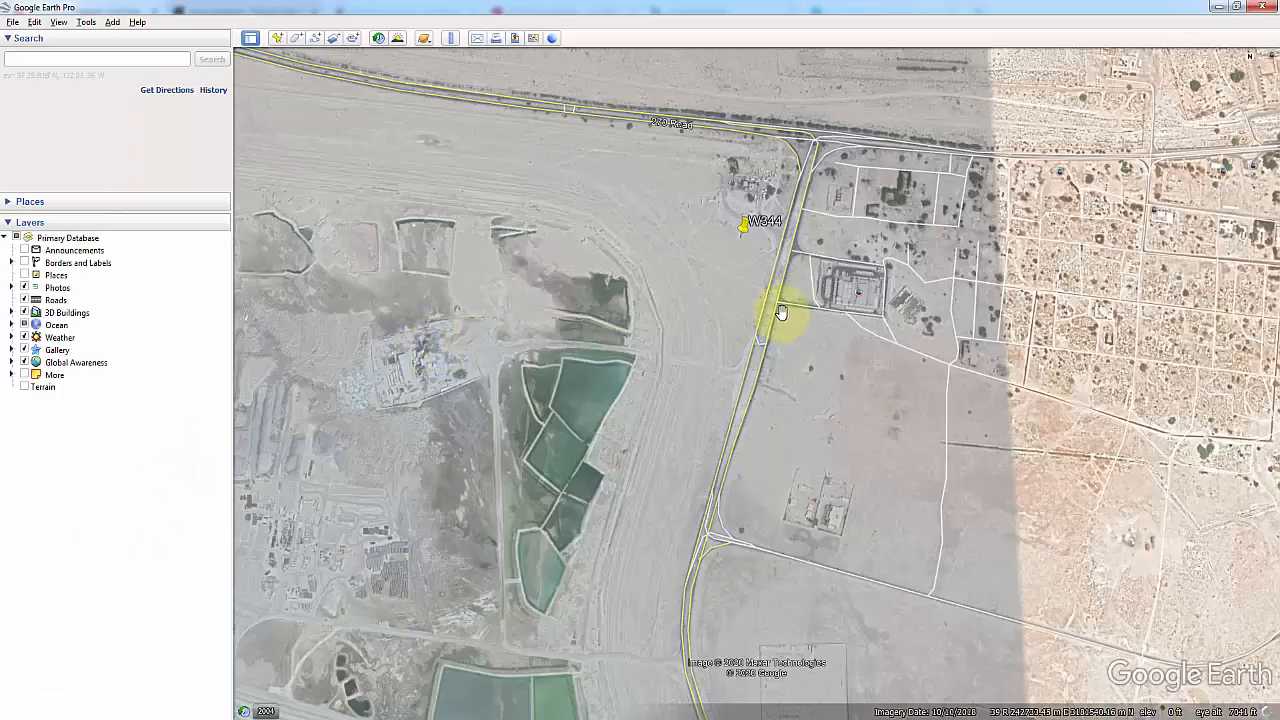
left_click_drag(777, 312, 561, 297)
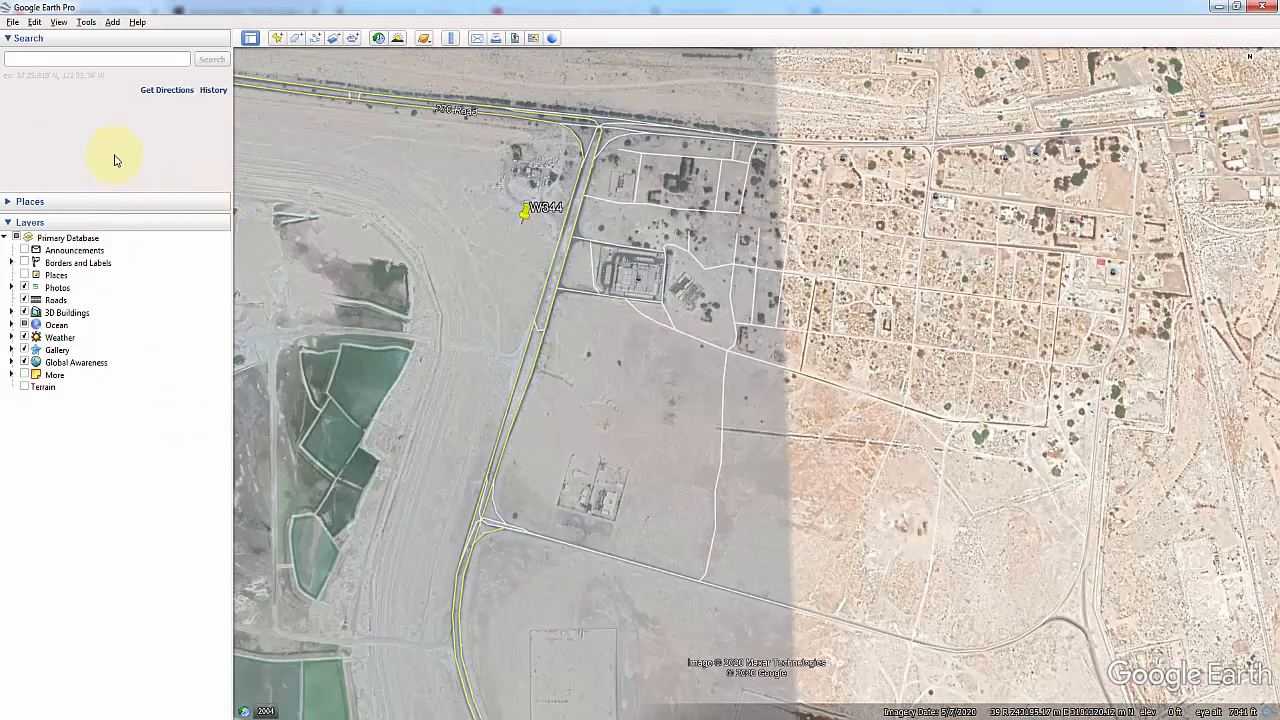
left_click(86, 22)
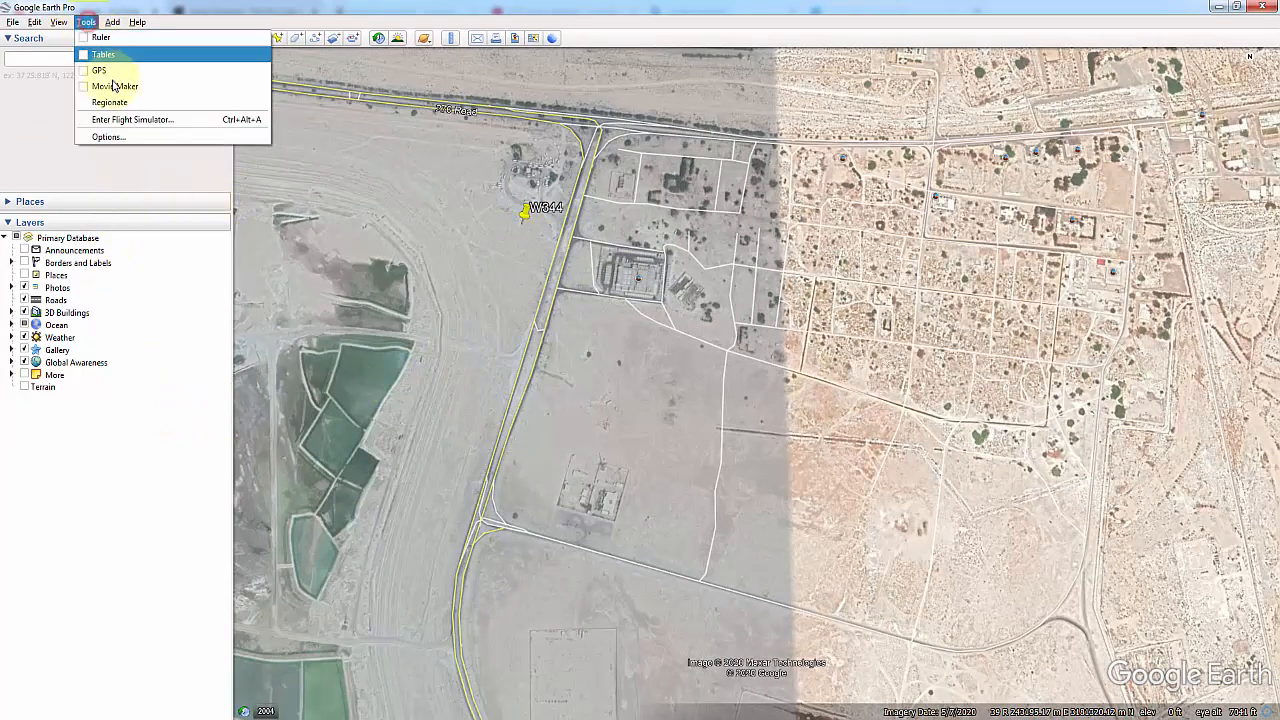
left_click(117, 140)
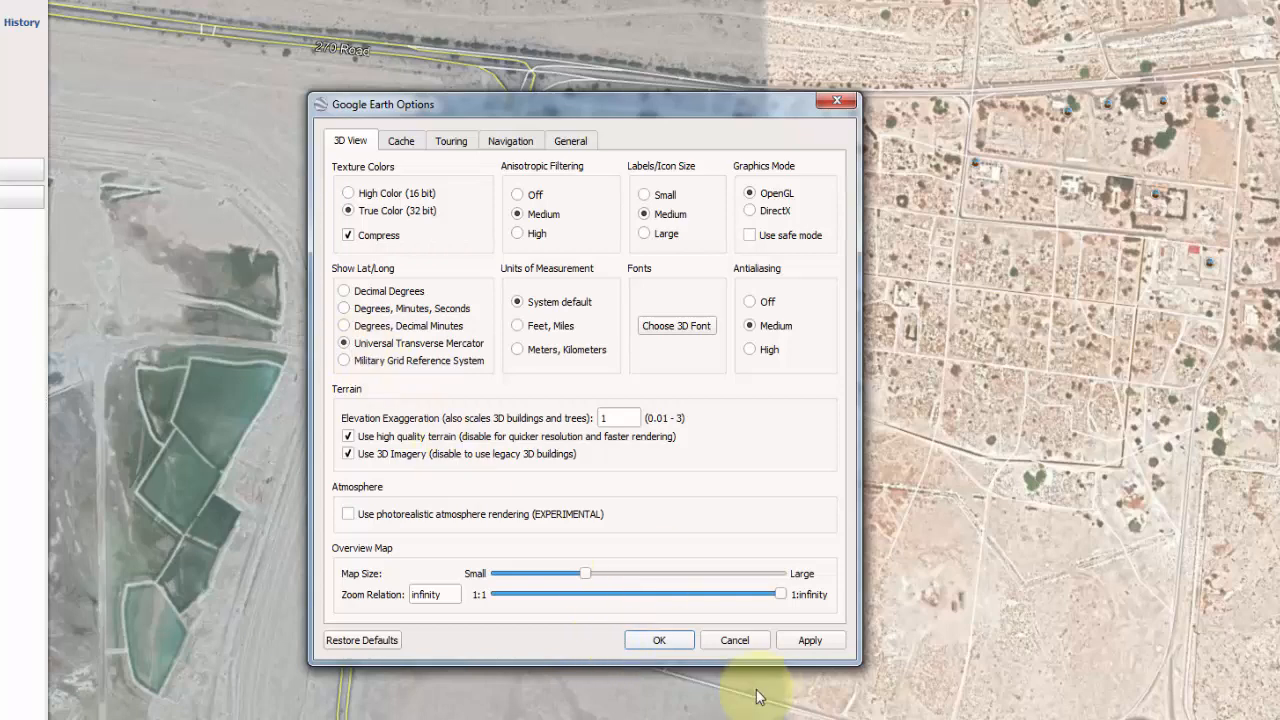
left_click(655, 638)
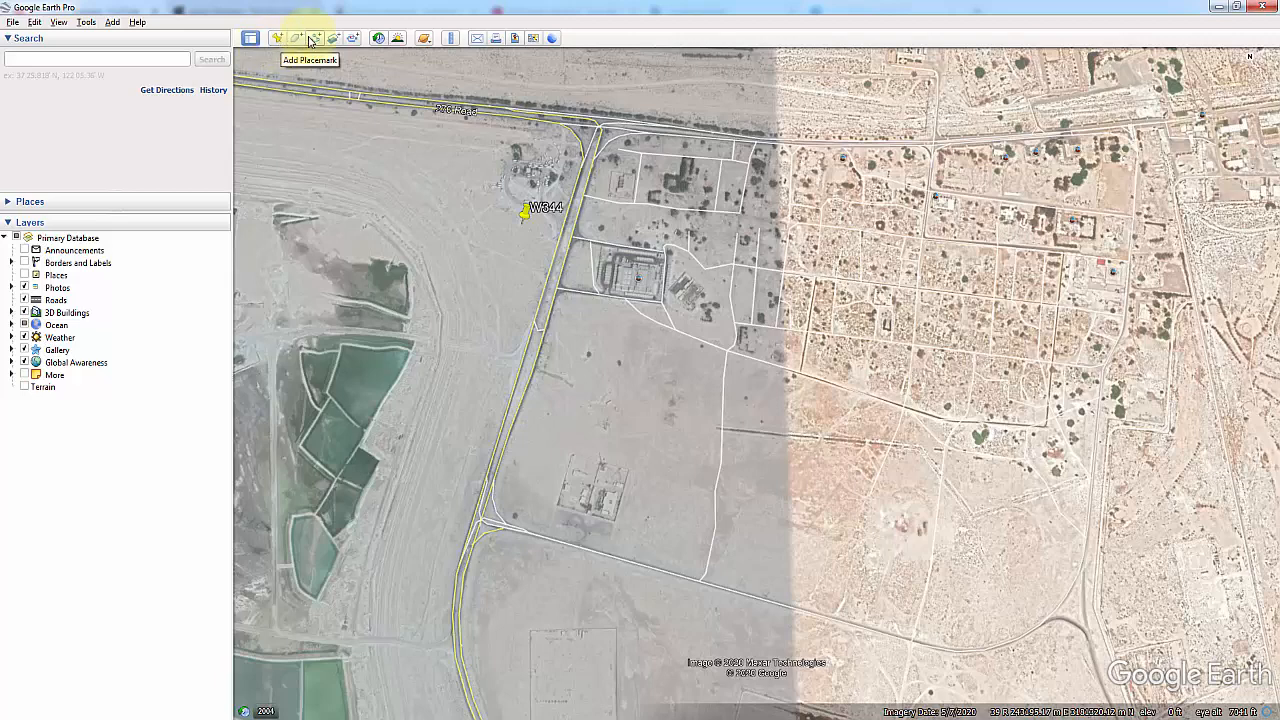
left_click(87, 23)
mouse_move(113, 24)
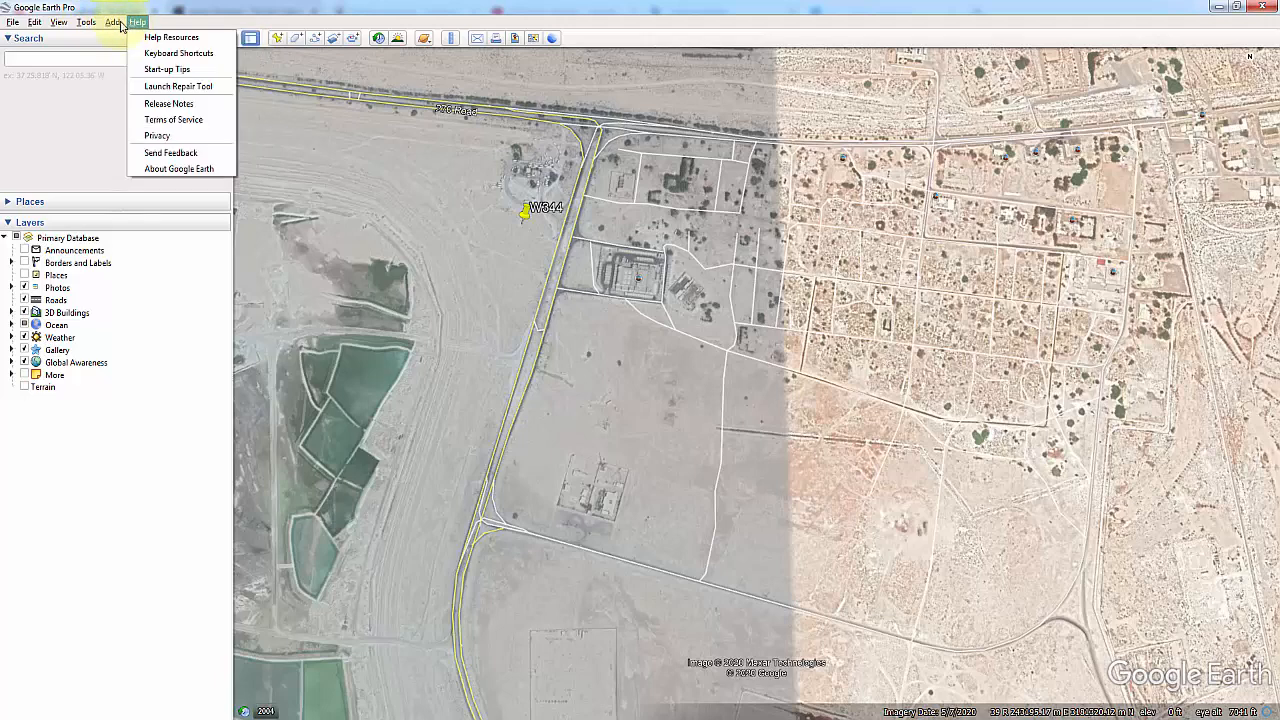
mouse_move(62, 22)
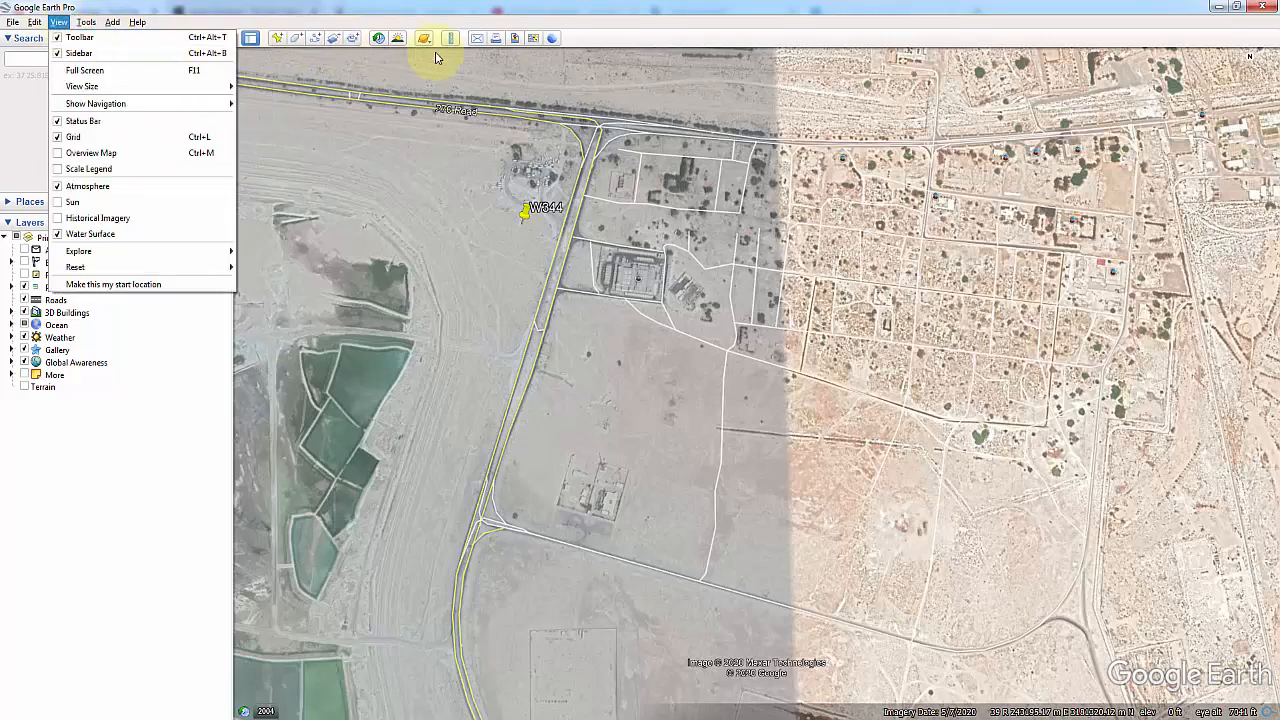
Step: Create a new placemark and name it BASE
left_click(278, 38)
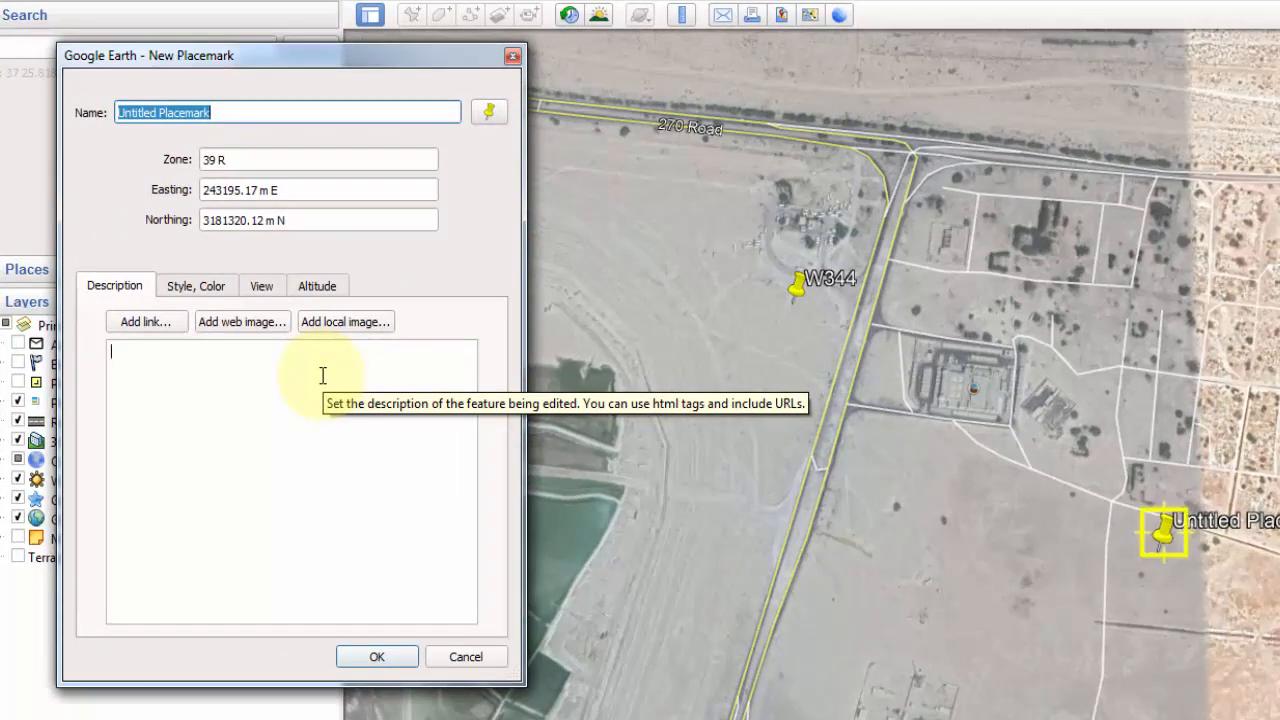
type("BASE")
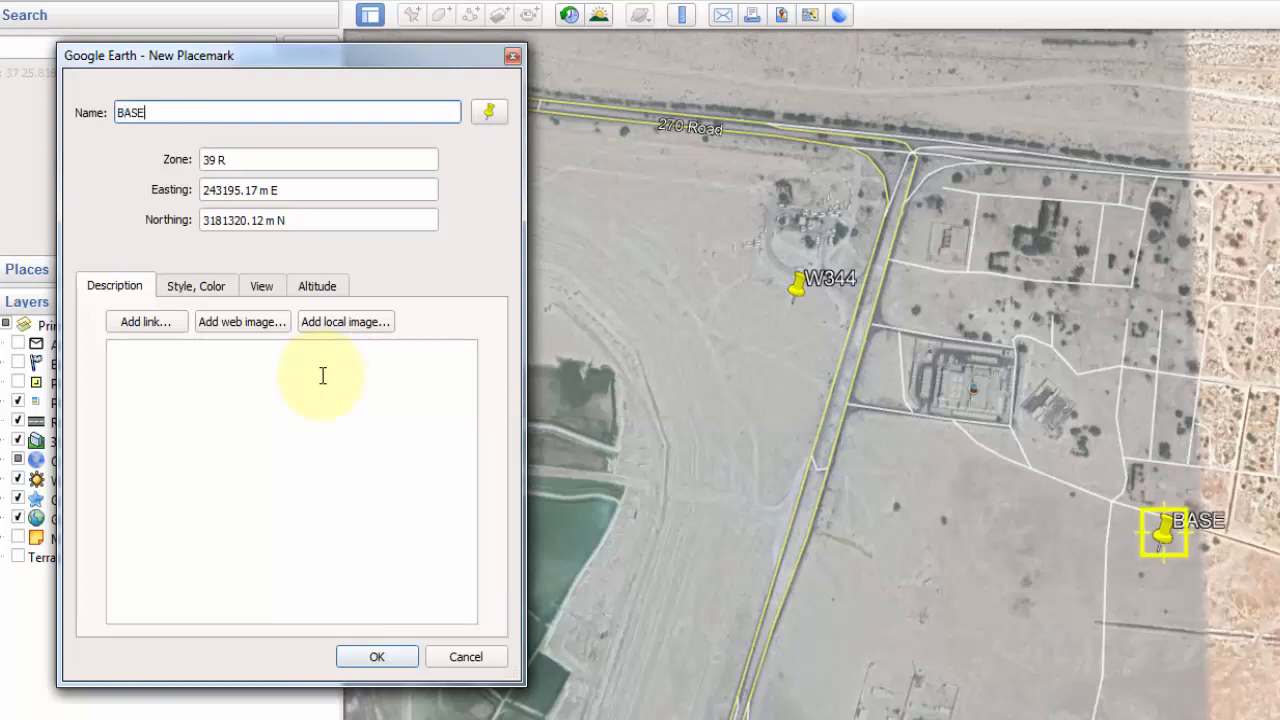
left_click(322, 375)
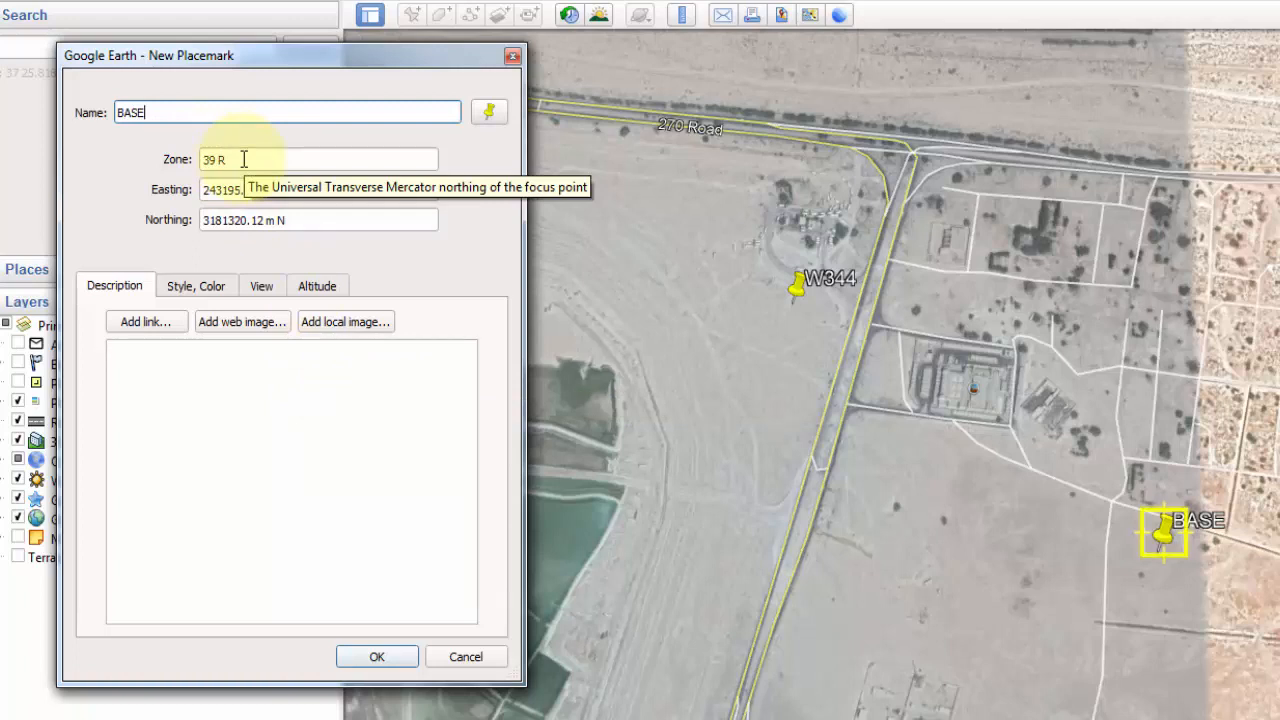
Step: Place BASE in zone 39 R at easting 244338.089 and northing 3179515.690, and save the placemark
left_click(243, 159)
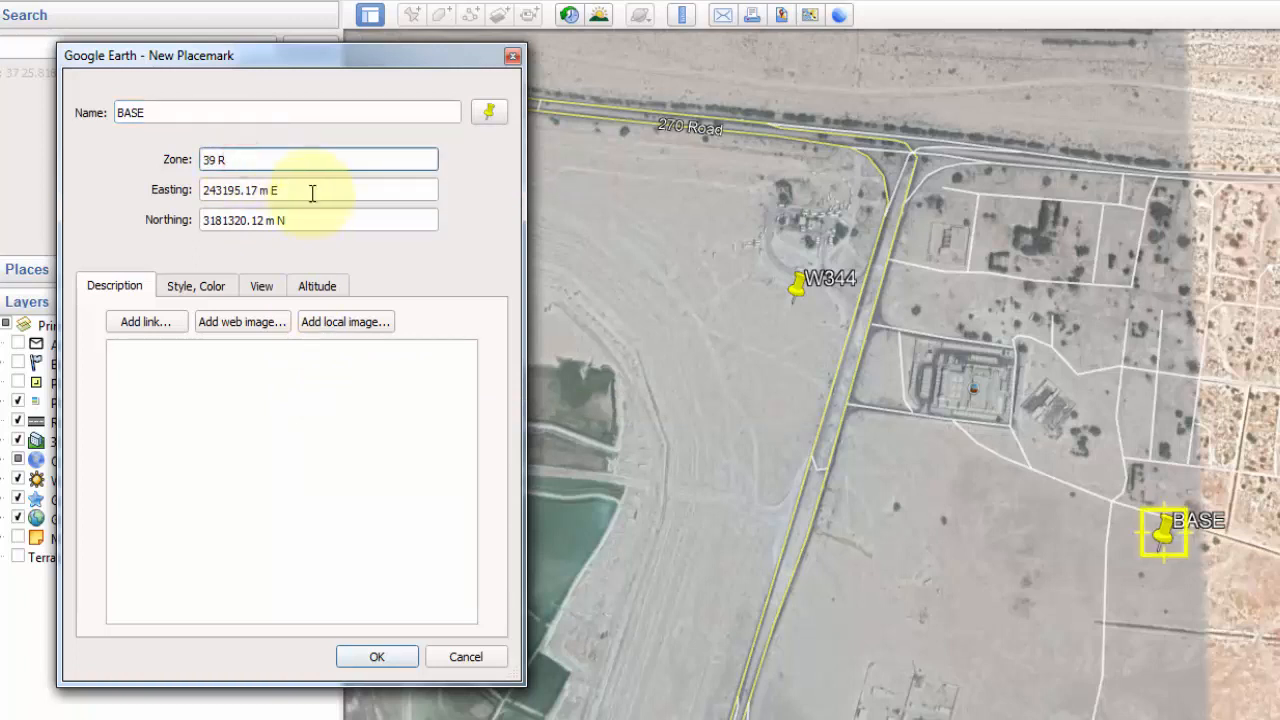
left_click_drag(311, 189, 152, 193)
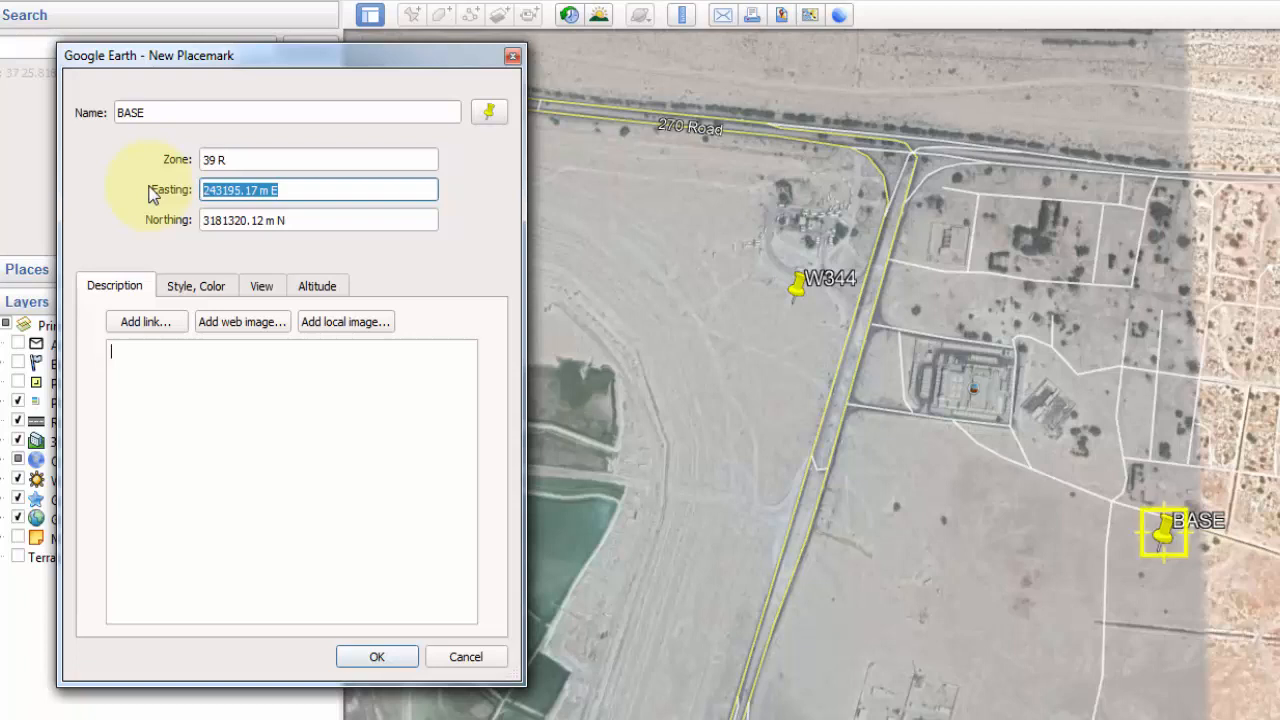
type("24")
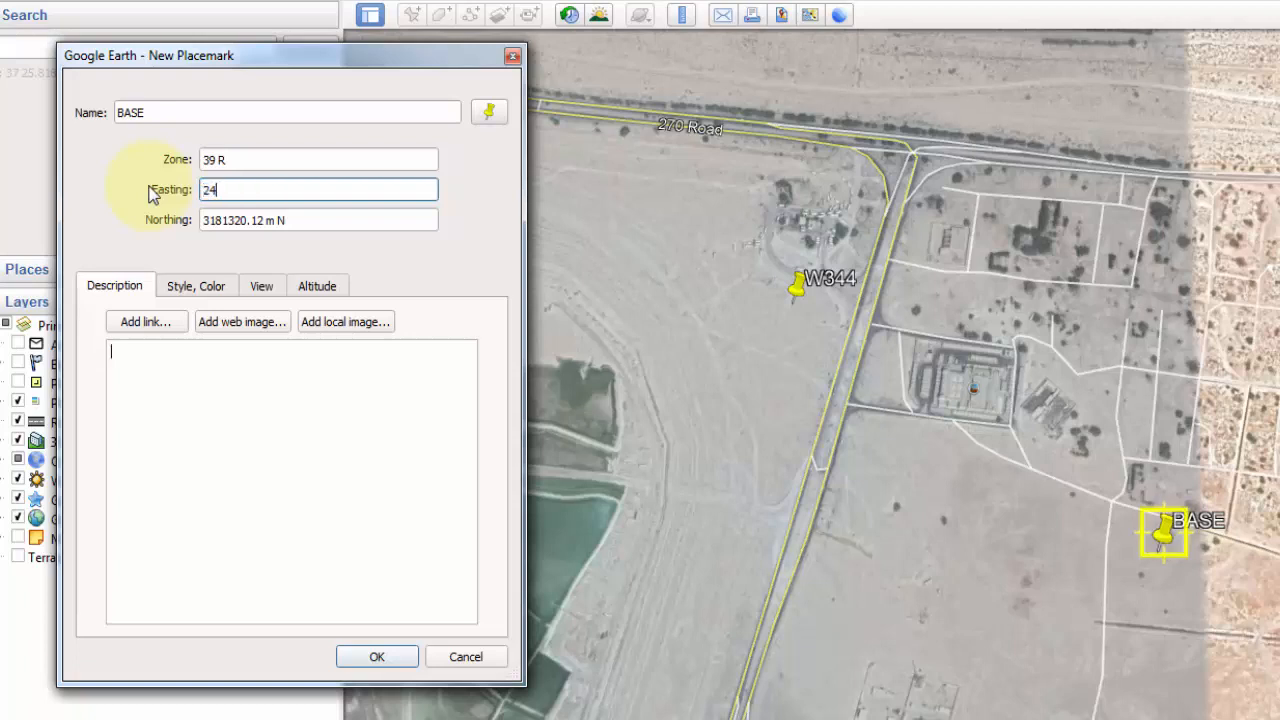
type("4338.089")
key("Tab")
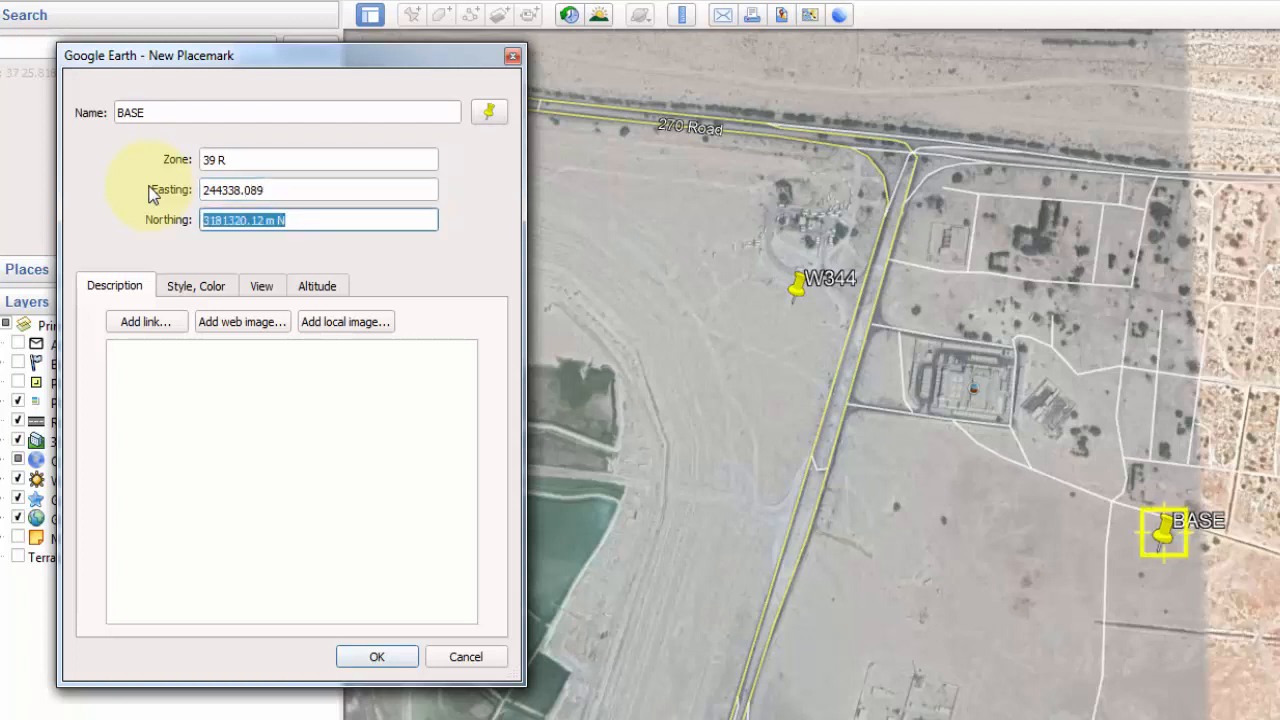
type("317")
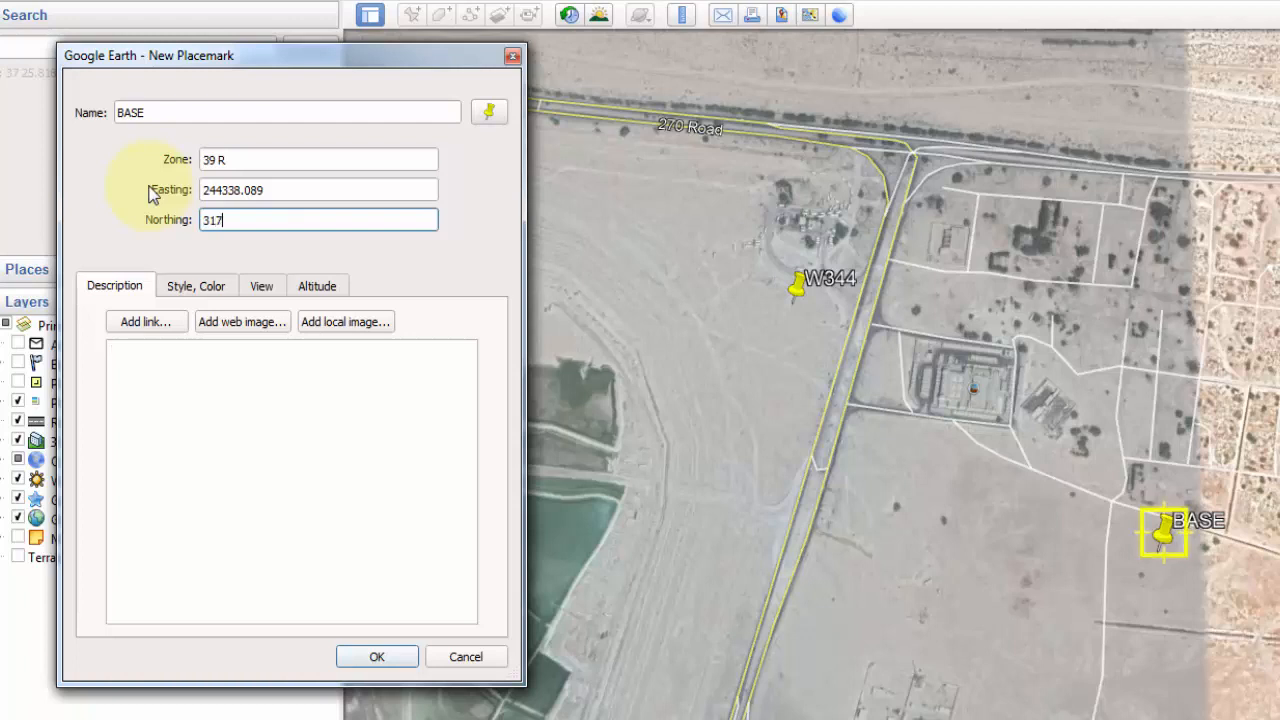
type("9515.69")
key("Tab")
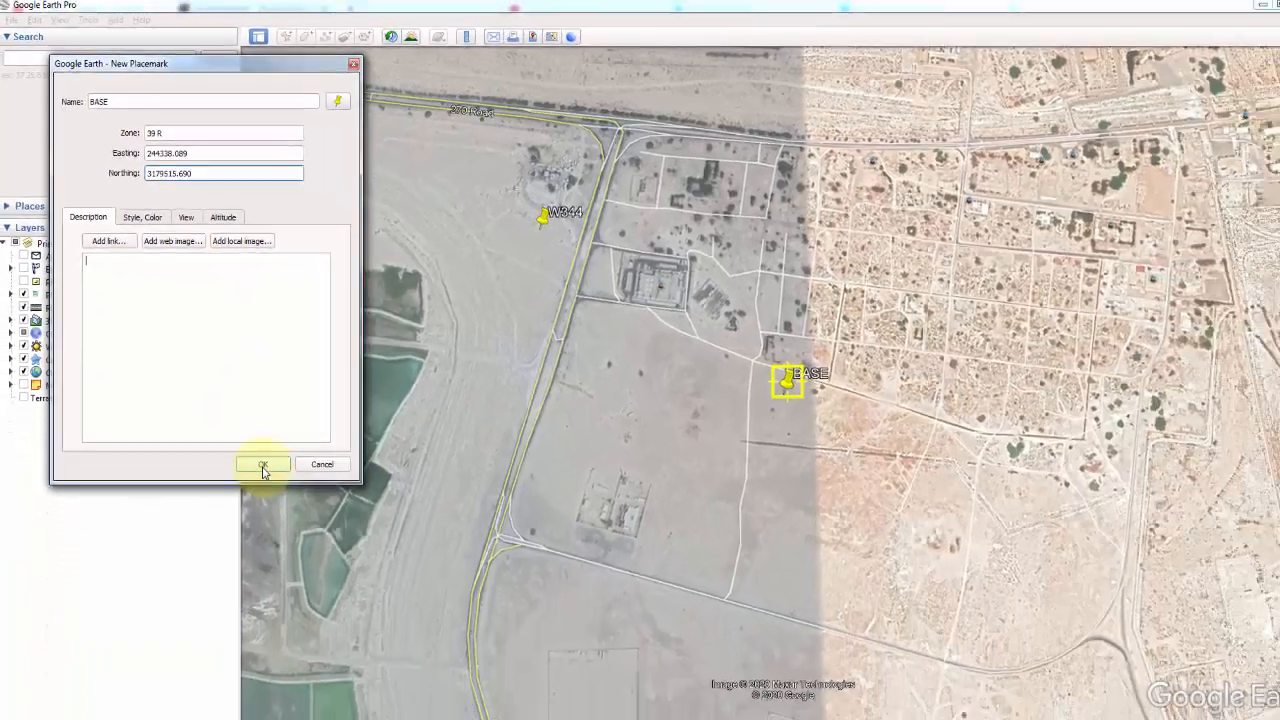
left_click(324, 567)
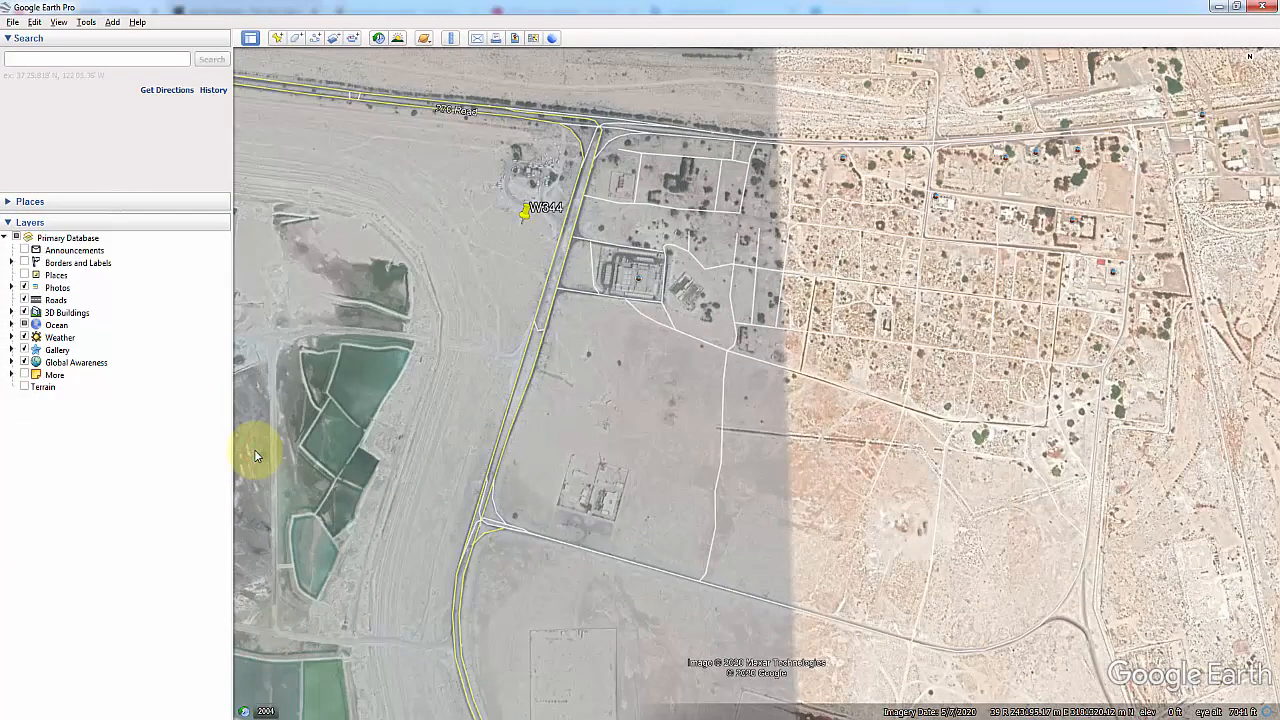
Step: Locate the BASE placemark on the map and examine its position on the shoreline close up
scroll(666, 277, "down", 2)
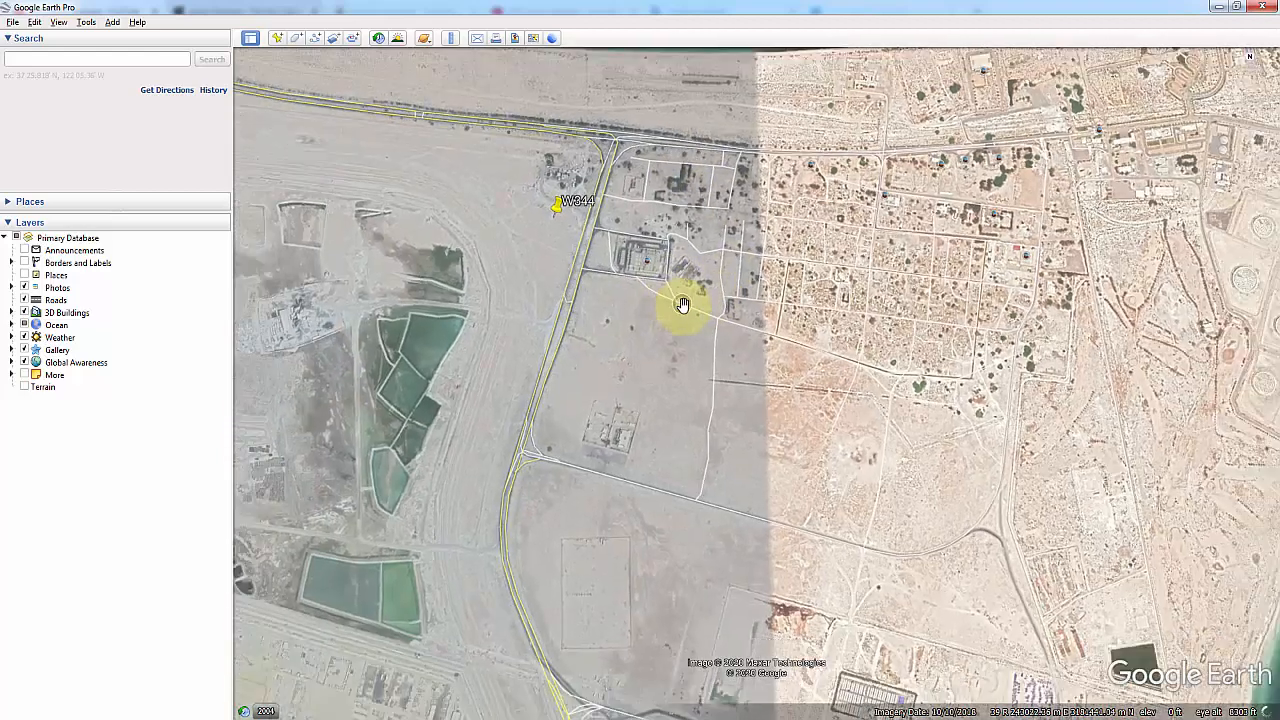
scroll(690, 303, "down", 2)
scroll(712, 300, "down", 2)
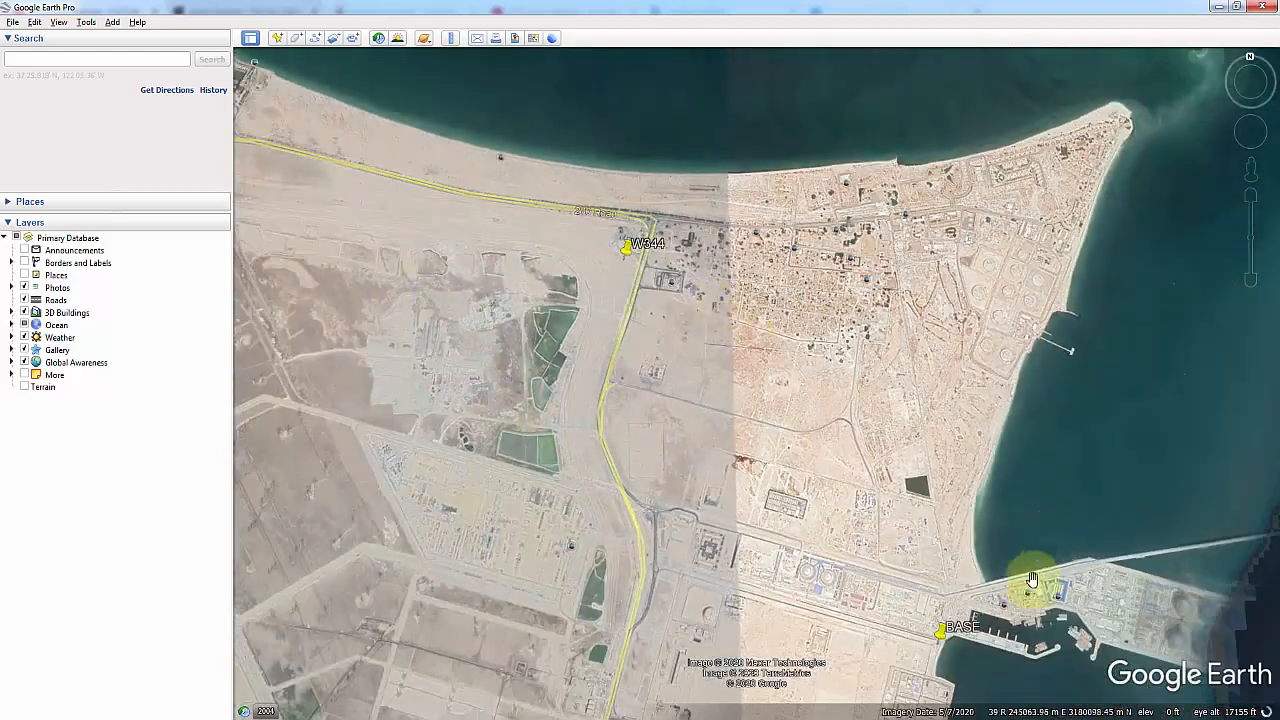
left_click_drag(986, 634, 640, 486)
scroll(735, 522, "up", 2)
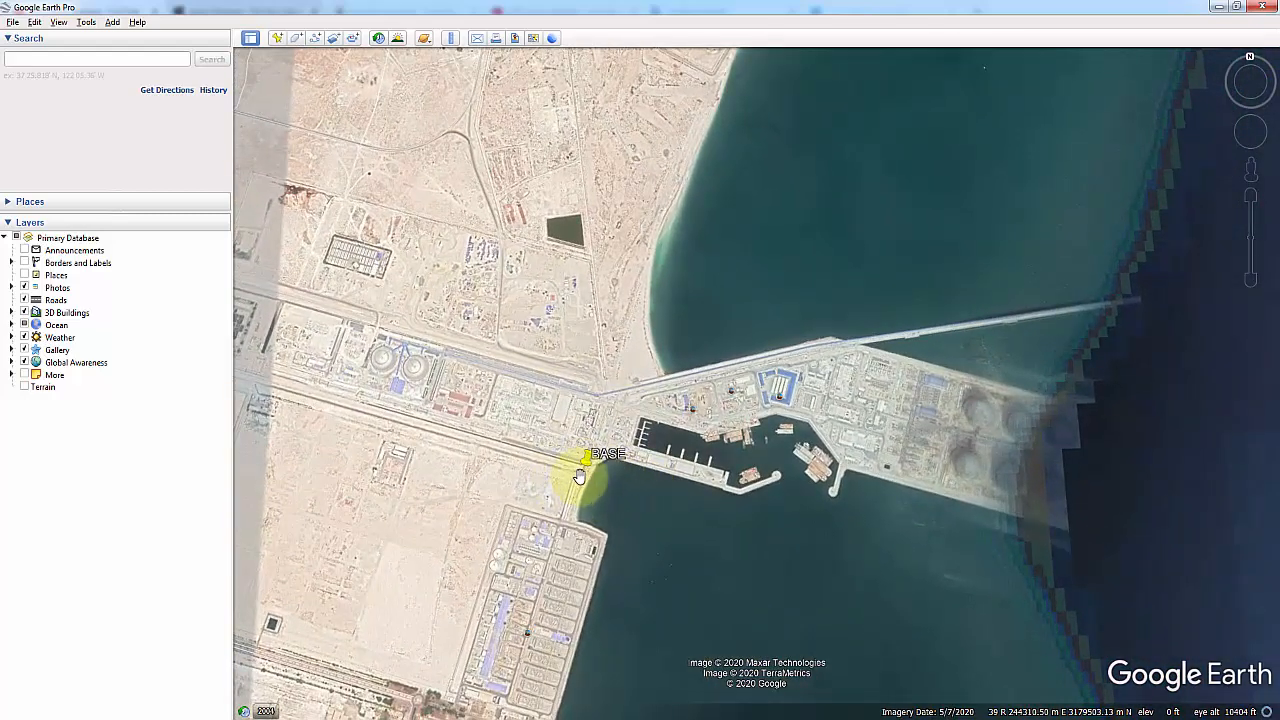
scroll(579, 476, "down", 2)
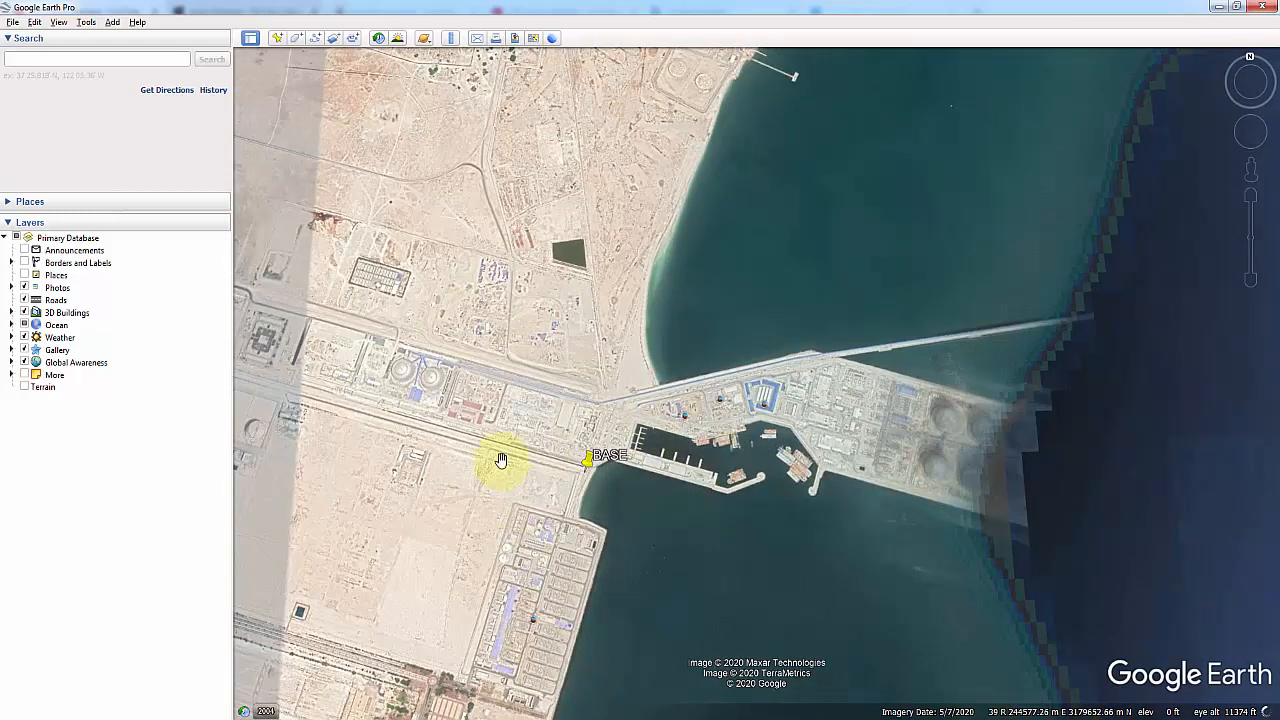
scroll(594, 474, "up", 2)
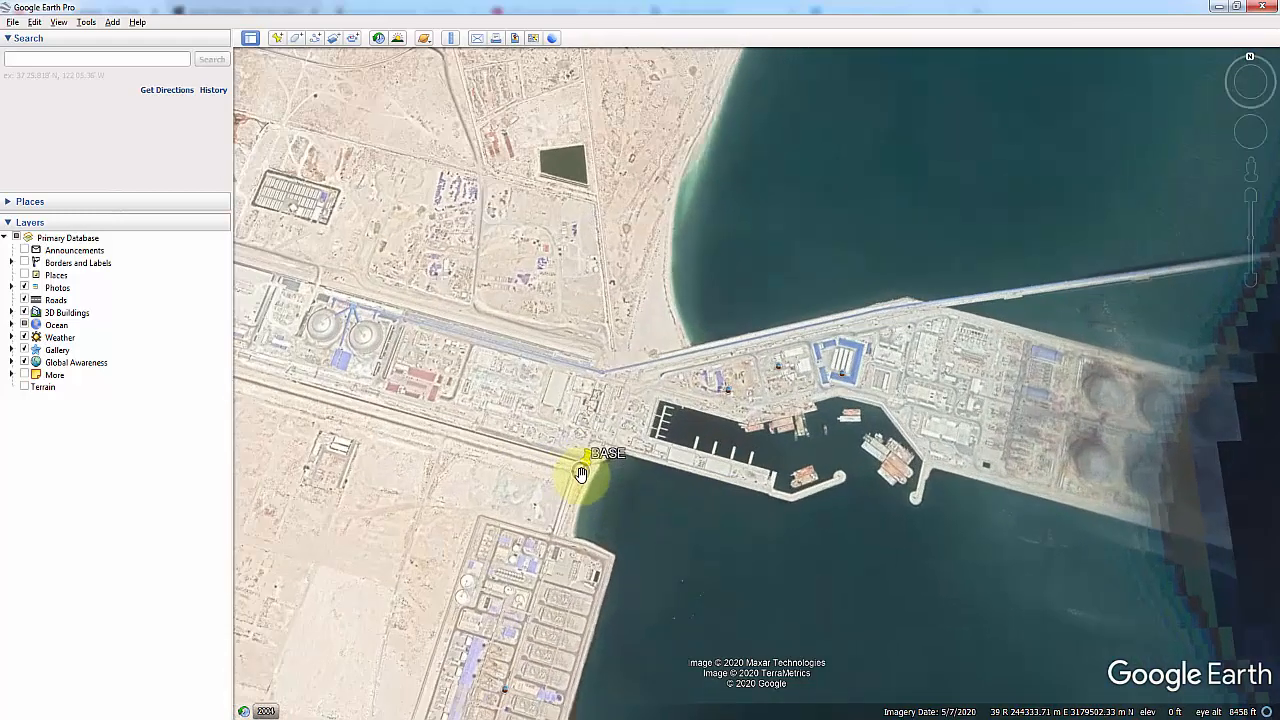
scroll(580, 474, "up", 2)
scroll(590, 478, "up", 1)
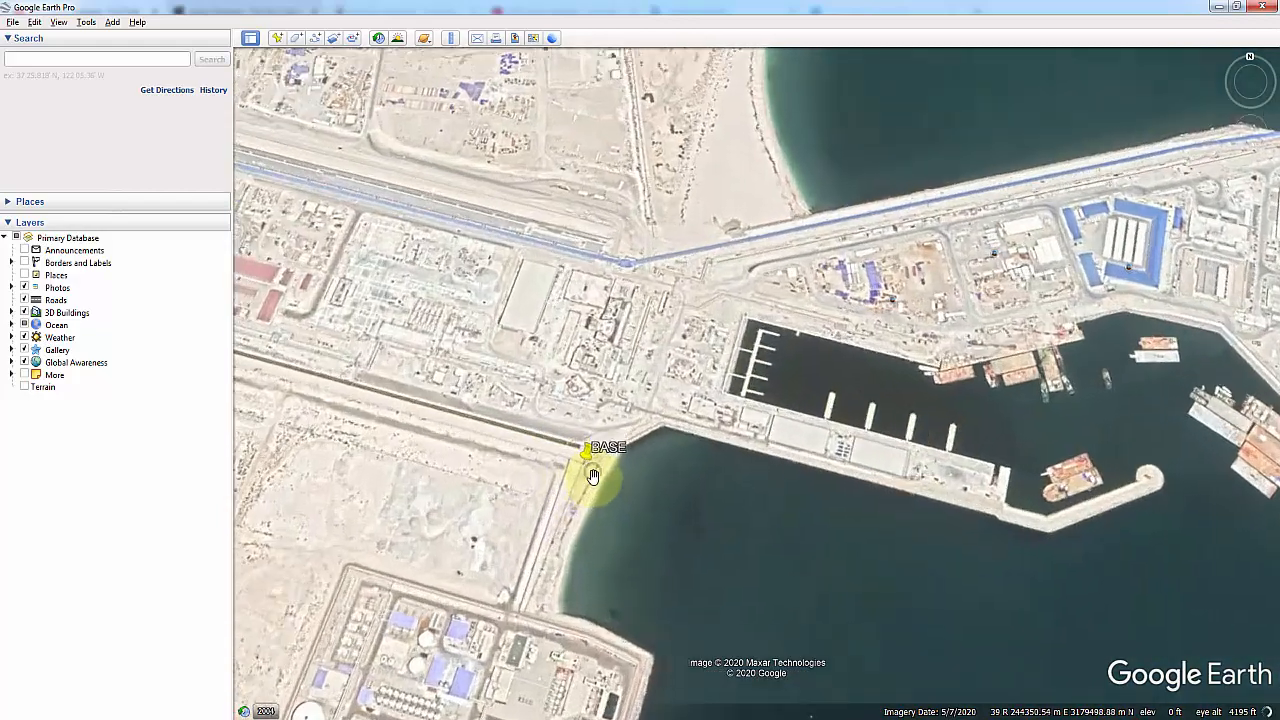
scroll(590, 475, "up", 2)
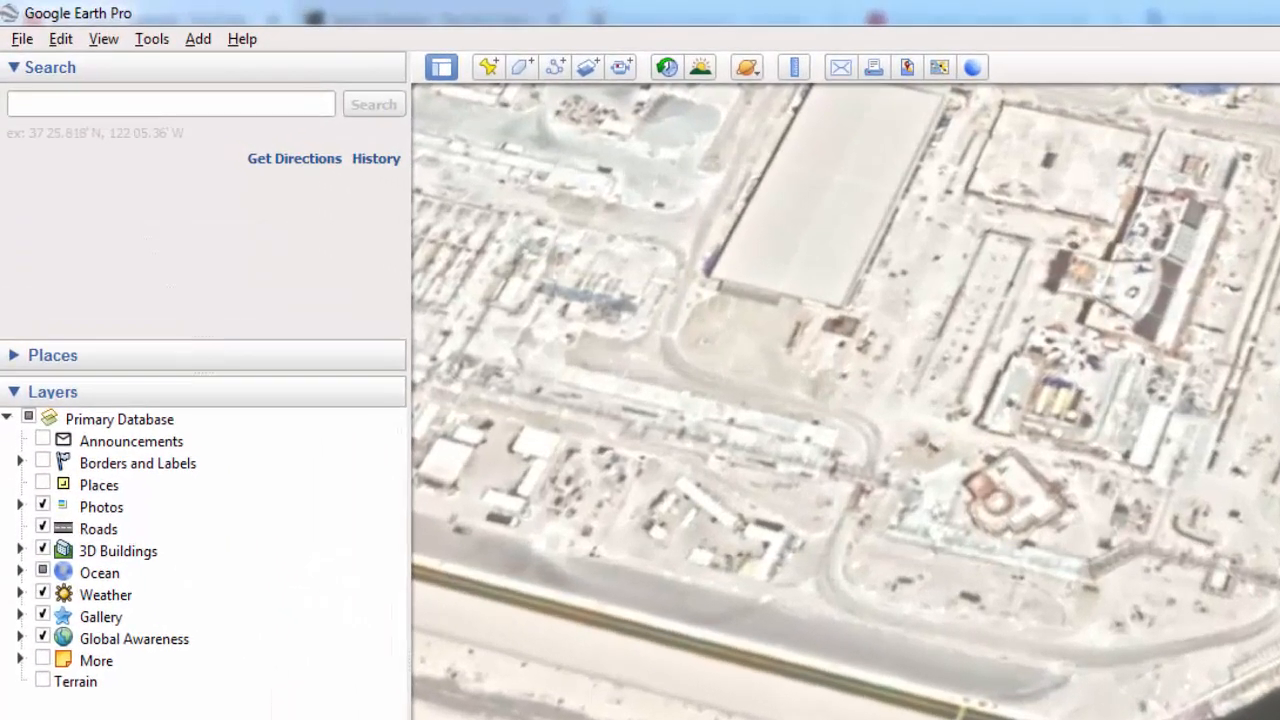
Step: Set the latitude/longitude display format to Degrees, Minutes, Seconds in the program options
left_click(152, 38)
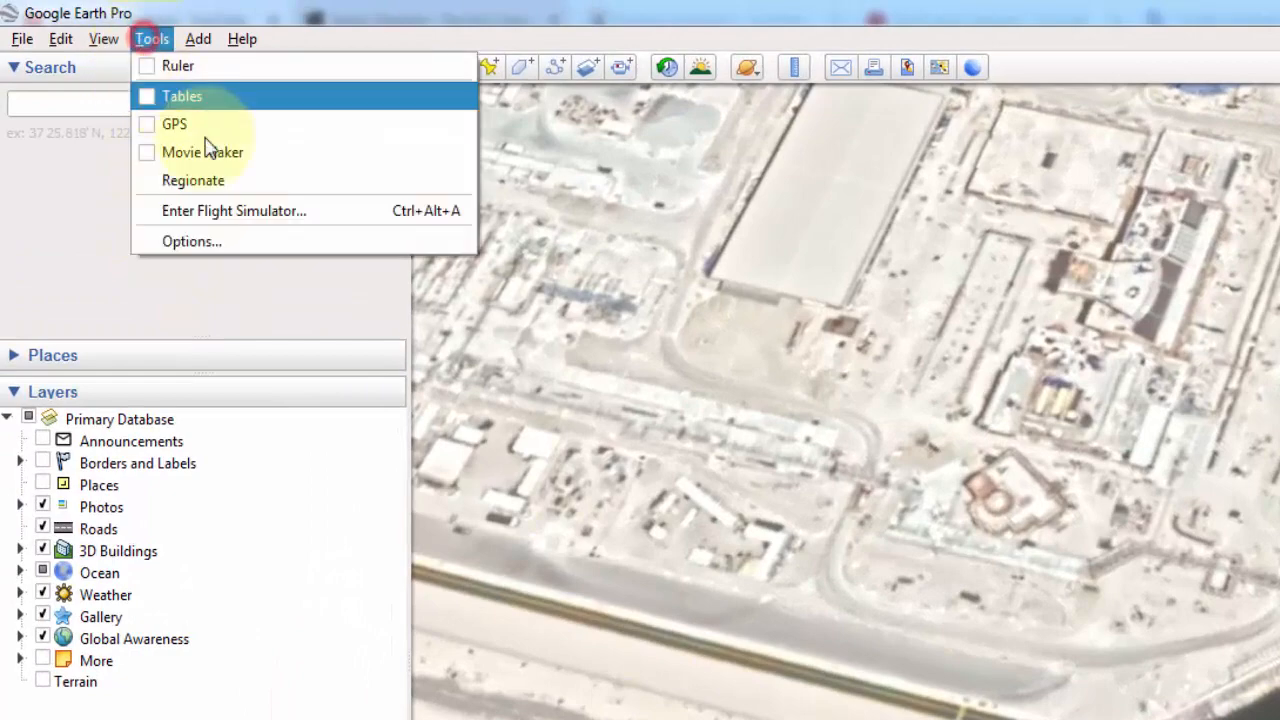
left_click(235, 241)
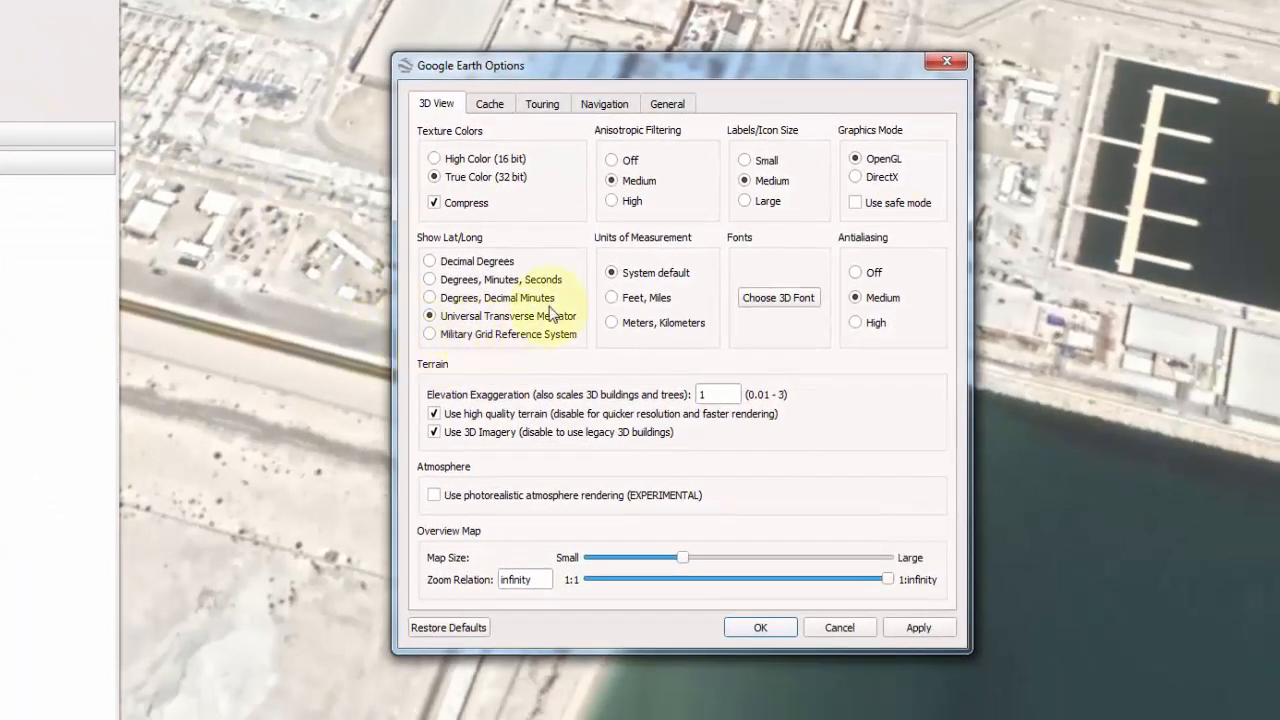
left_click(435, 282)
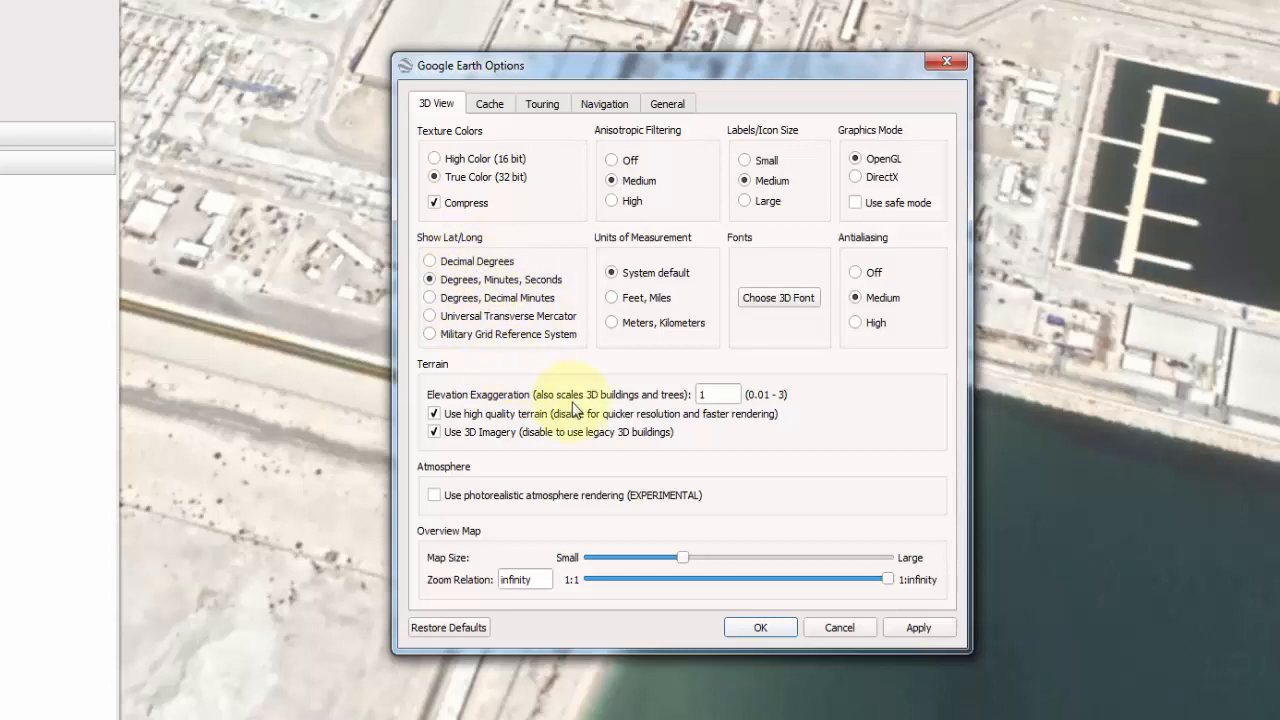
left_click(785, 630)
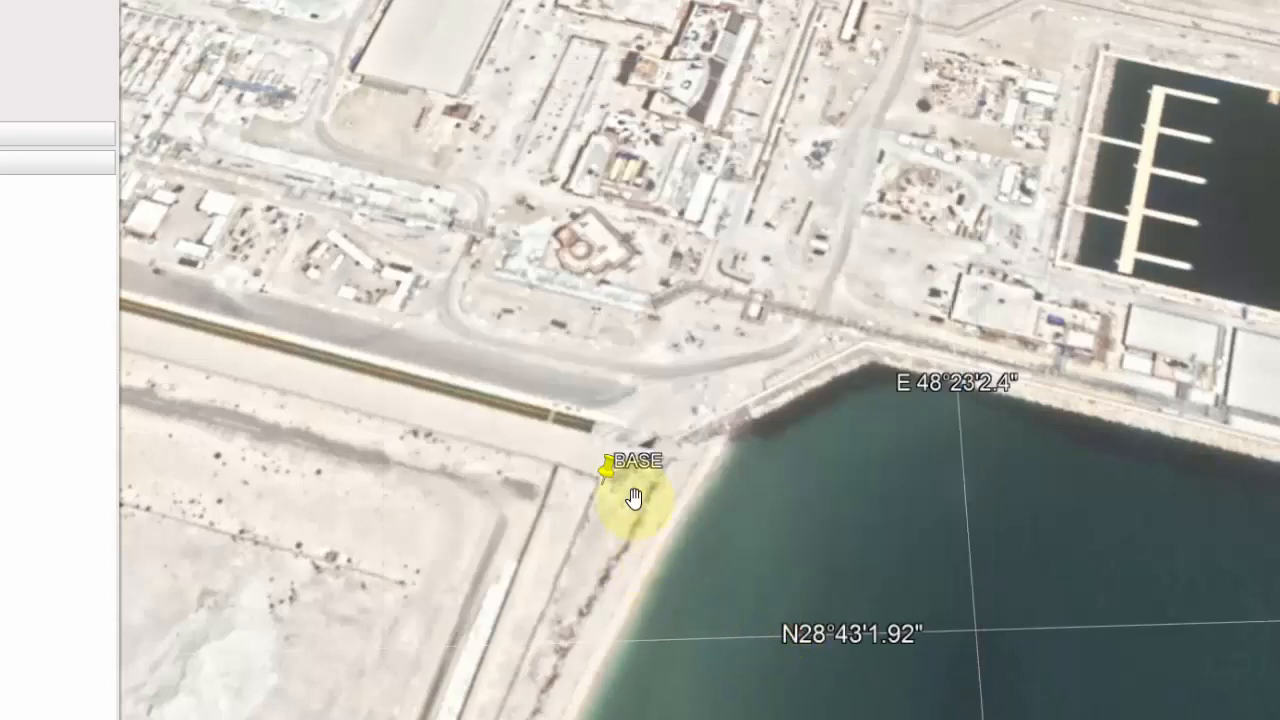
Step: Check the latitude and longitude of the BASE placemark in its properties
left_click(612, 472)
right_click(612, 472)
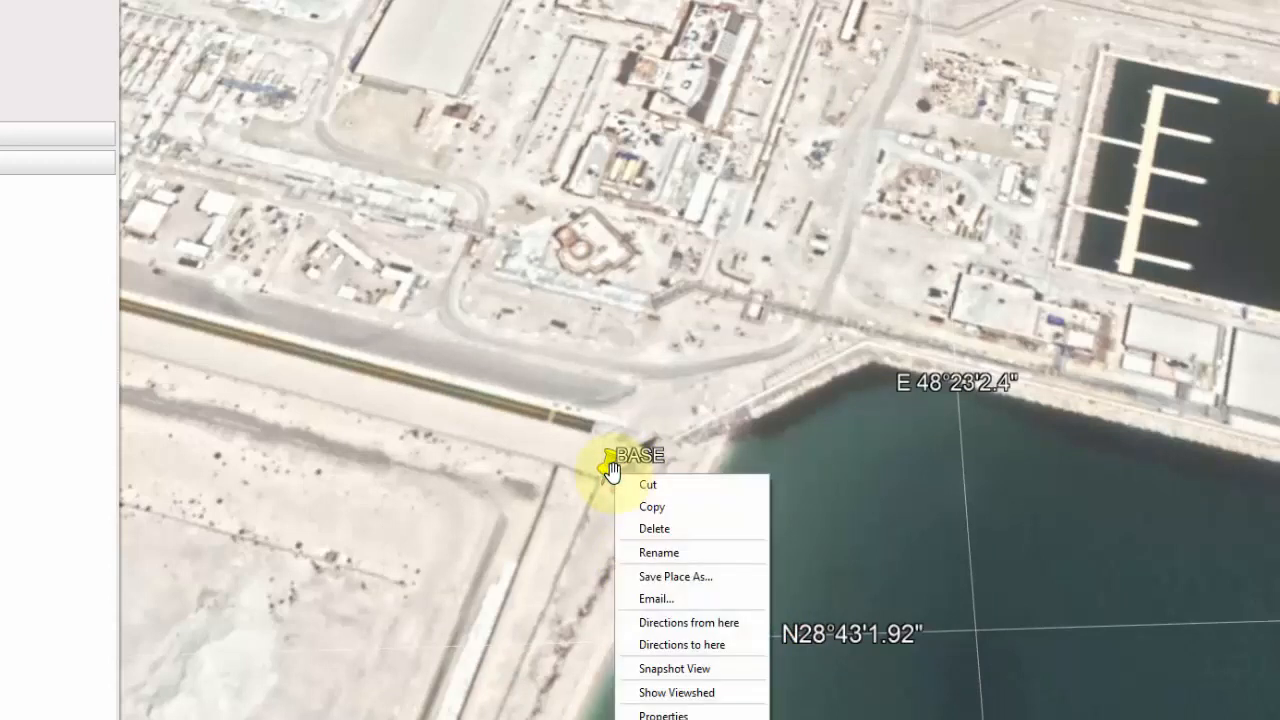
left_click(677, 714)
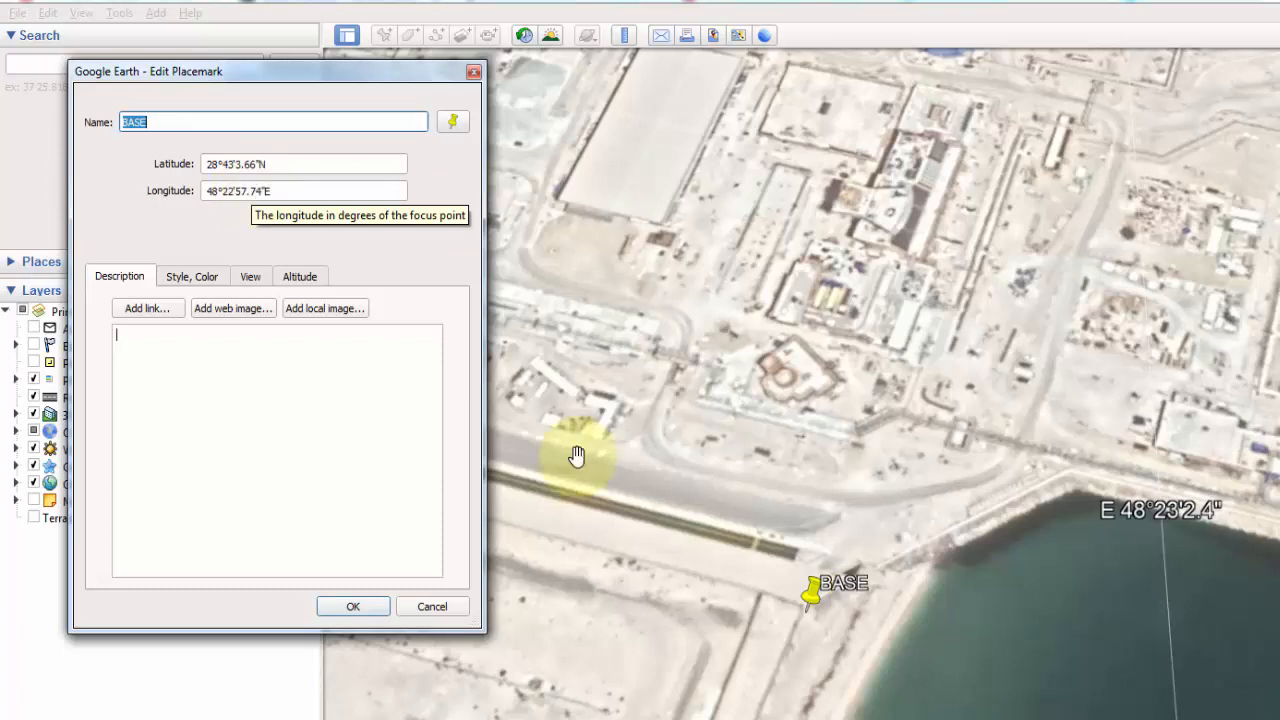
left_click(358, 614)
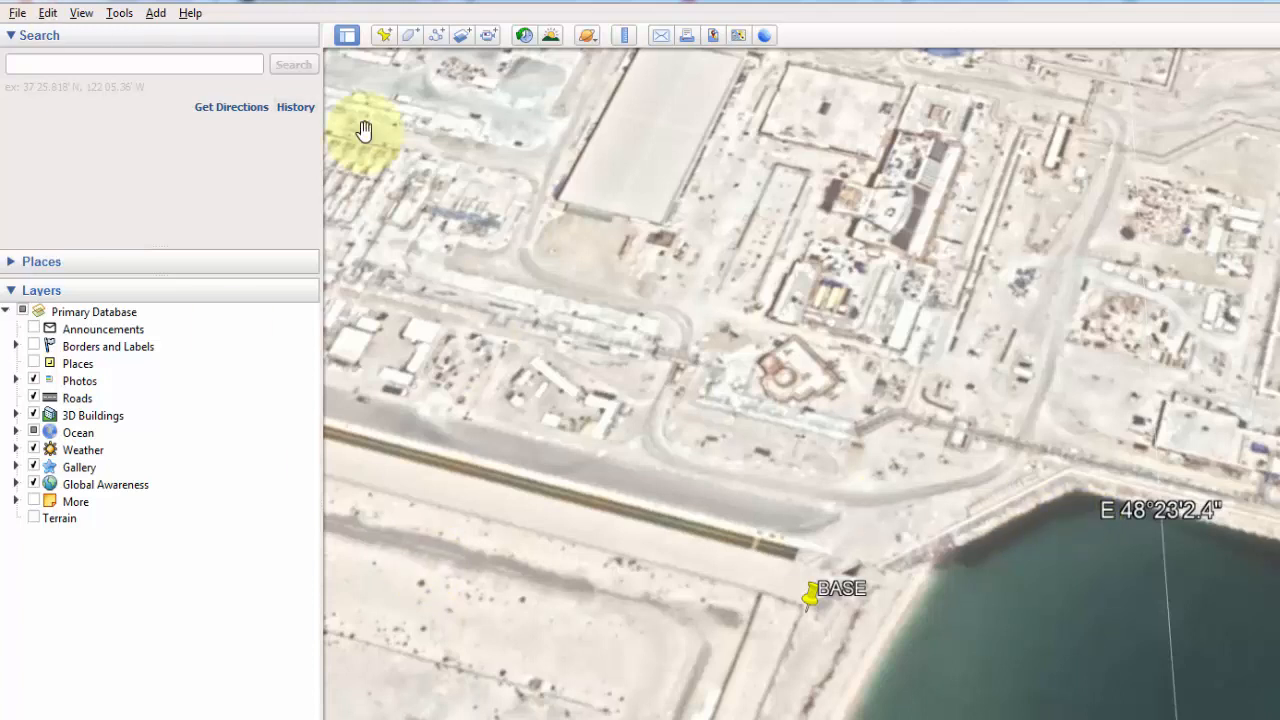
Step: Try the Decimal Degrees format and set the latitude/longitude display to Universal Transverse Mercator in the program options
left_click(119, 13)
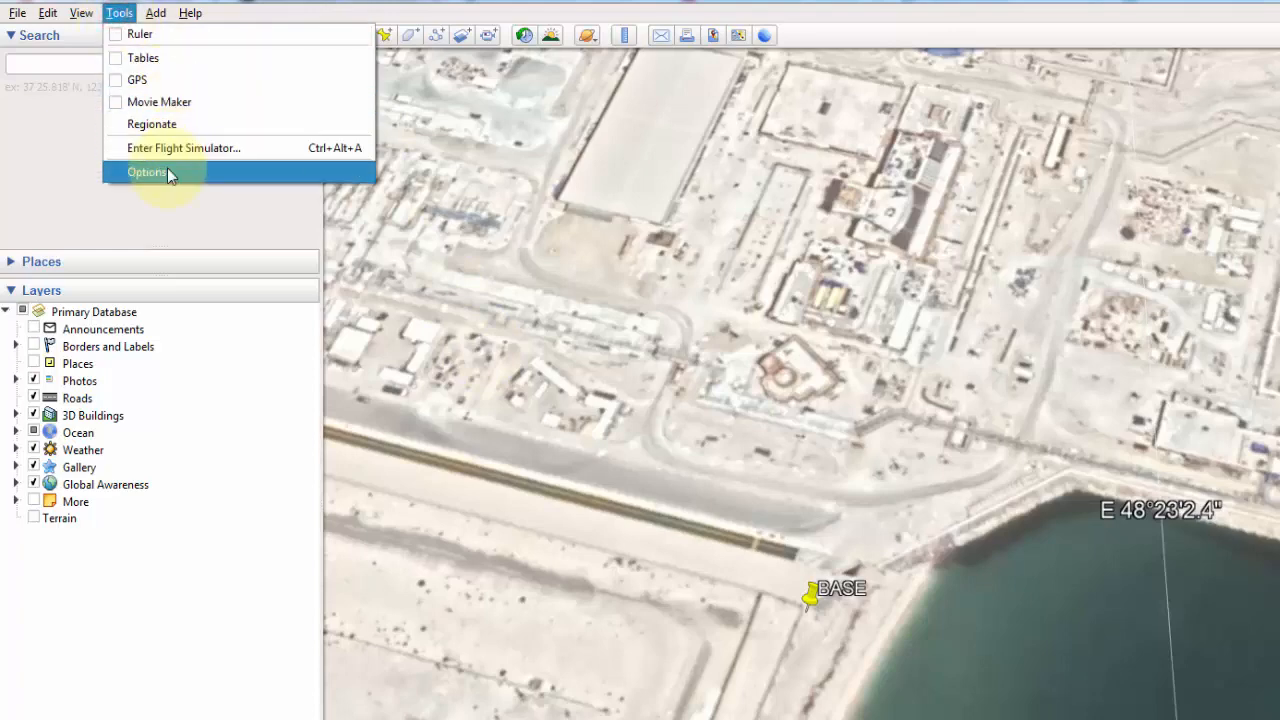
left_click(167, 172)
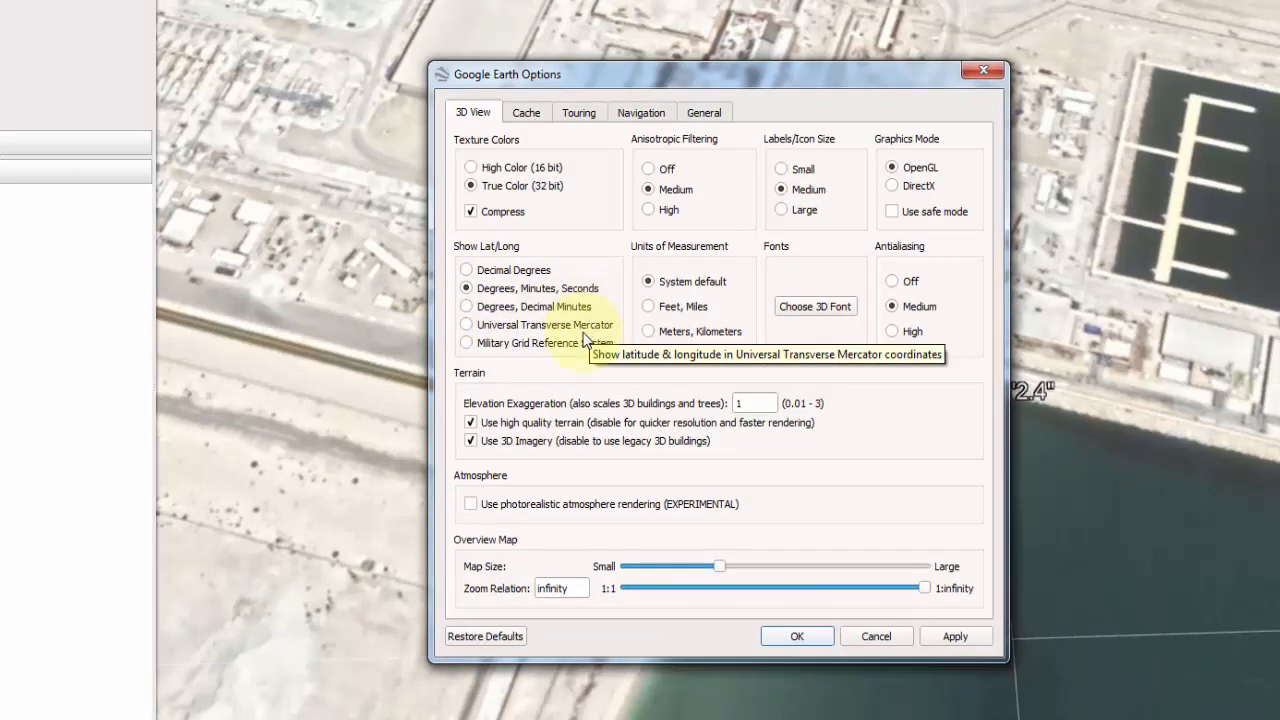
left_click(467, 270)
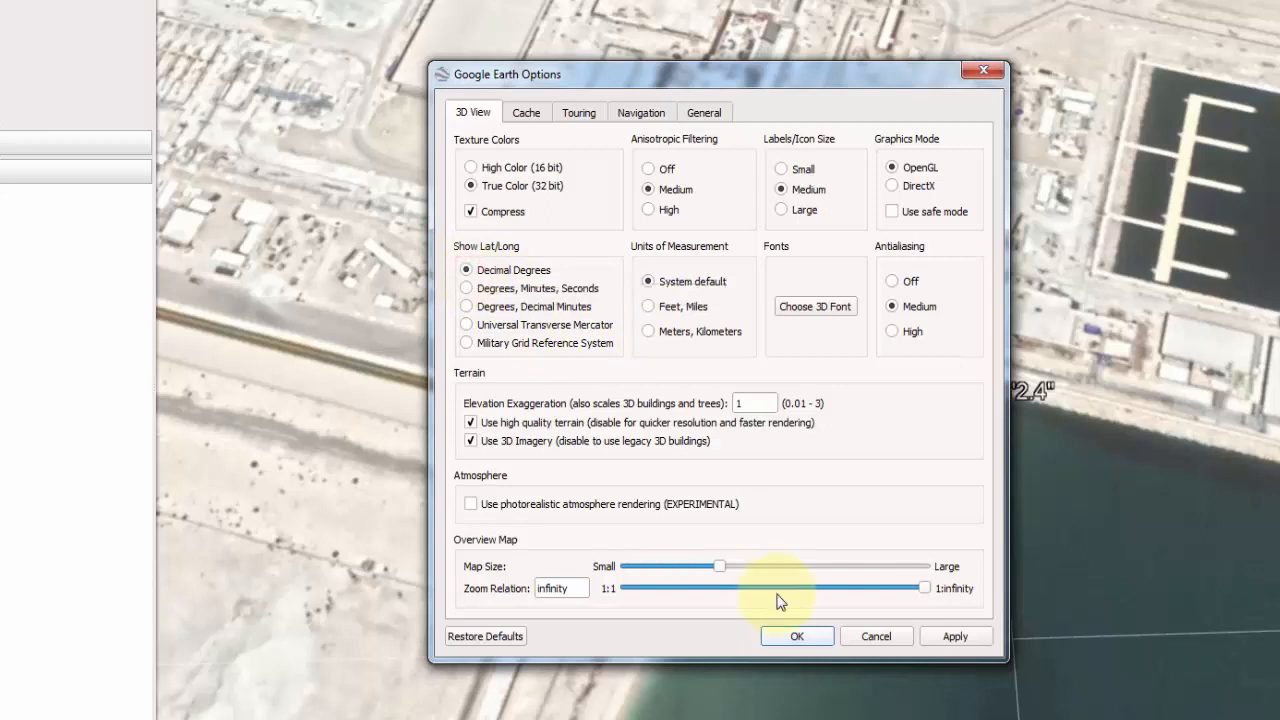
left_click(798, 634)
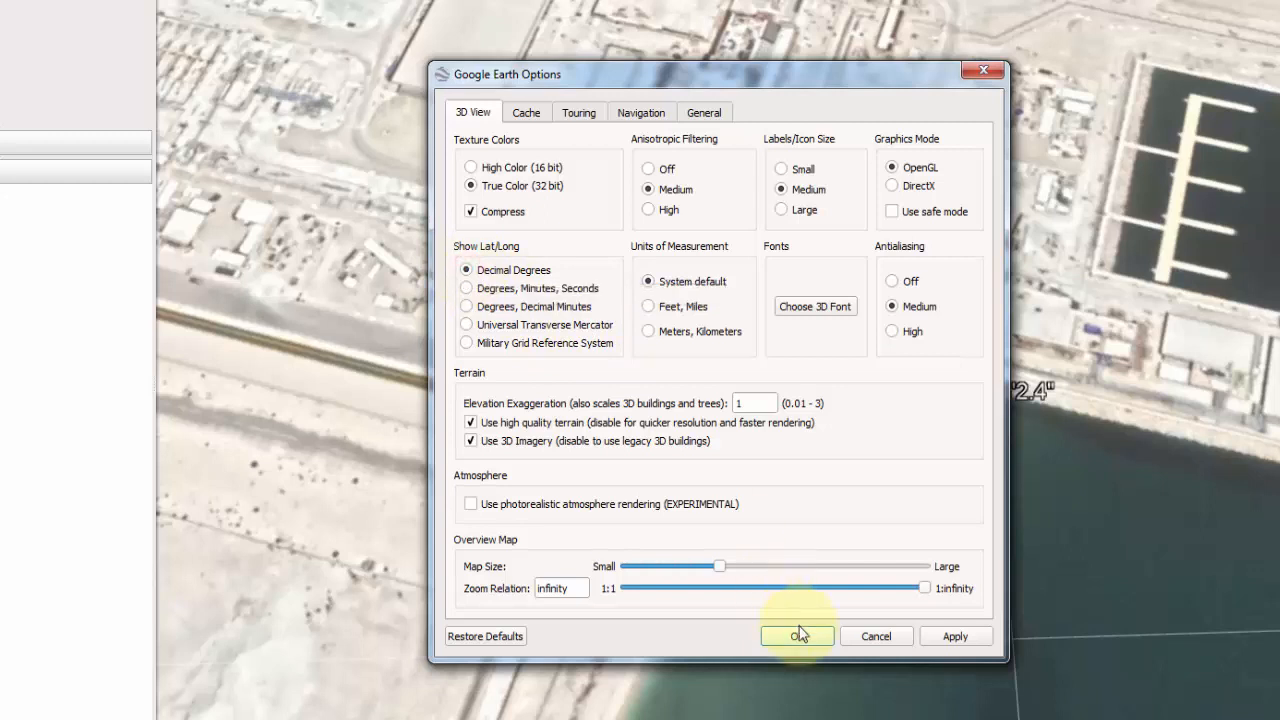
left_click(466, 324)
left_click(797, 636)
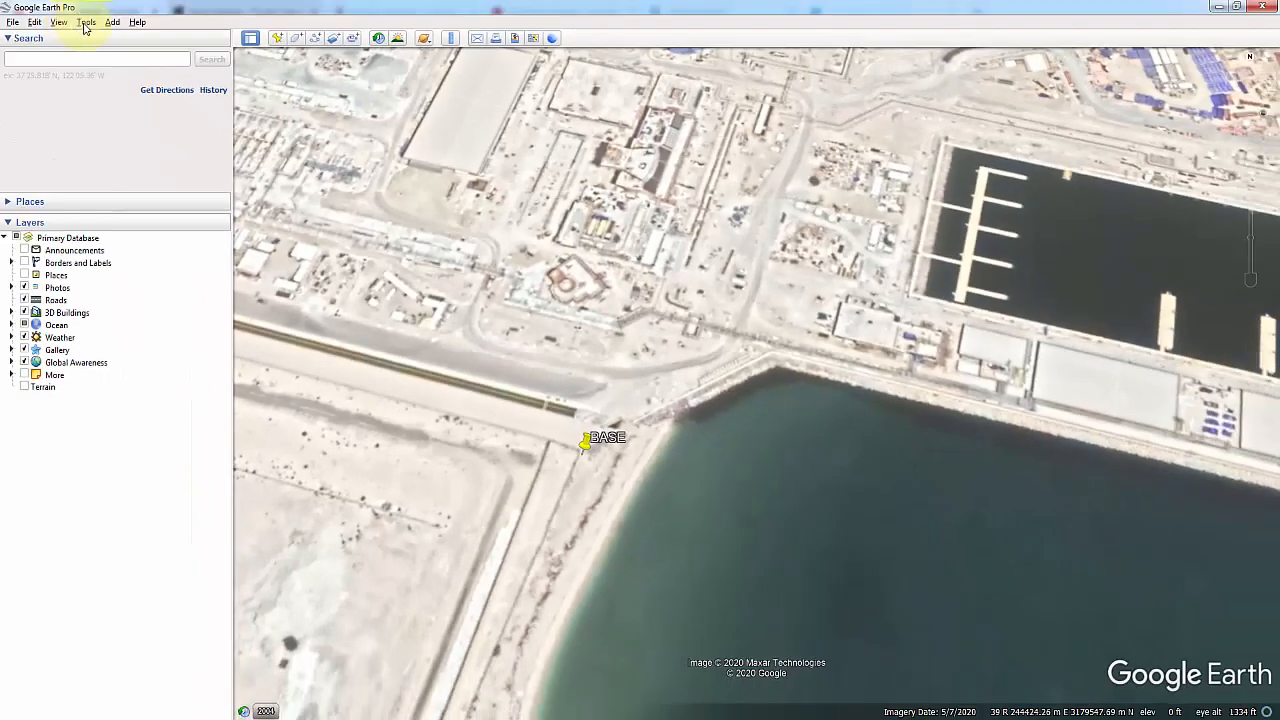
Step: Switch the latitude/longitude display format back to Degrees, Minutes, Seconds in the program options
left_click(86, 22)
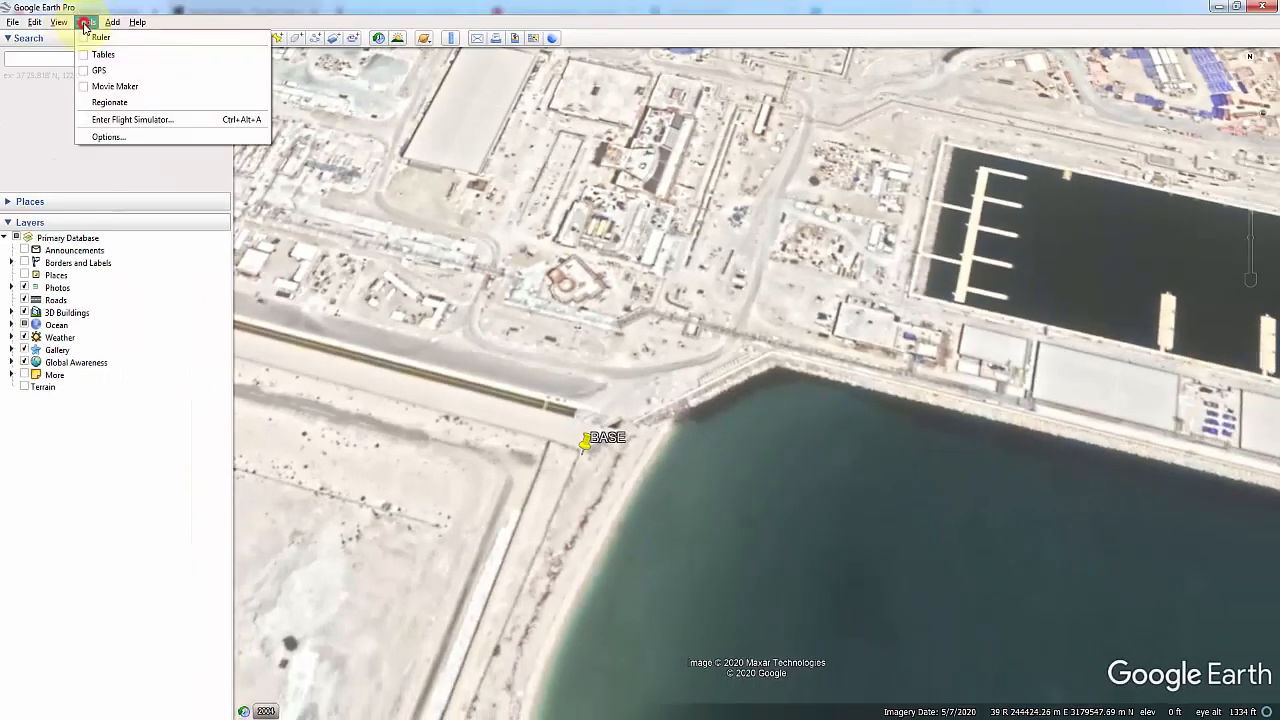
left_click(108, 137)
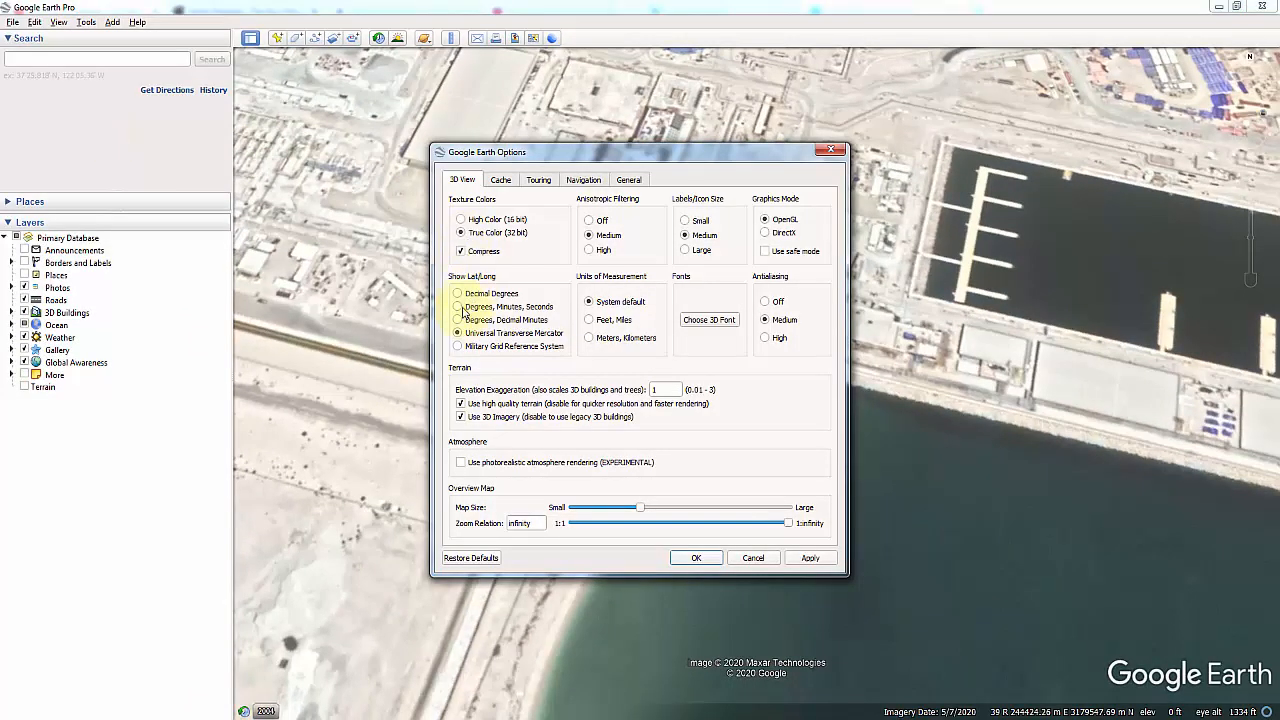
left_click(458, 307)
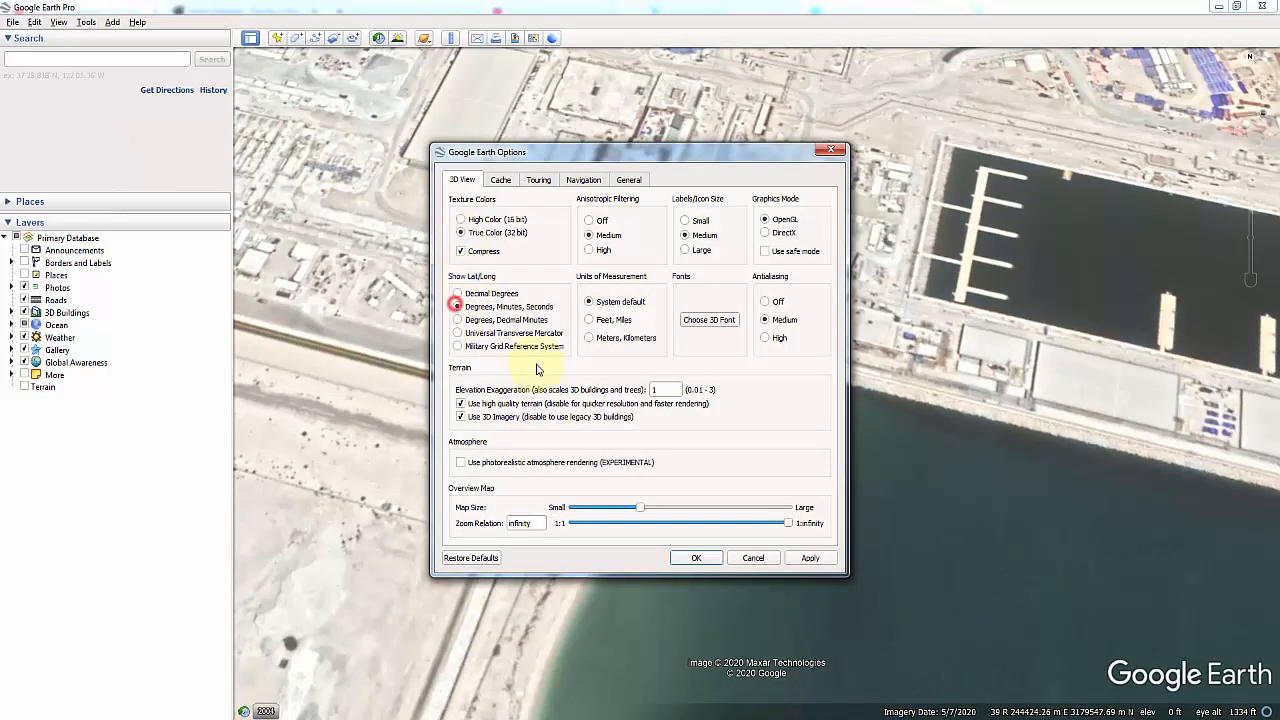
left_click(697, 558)
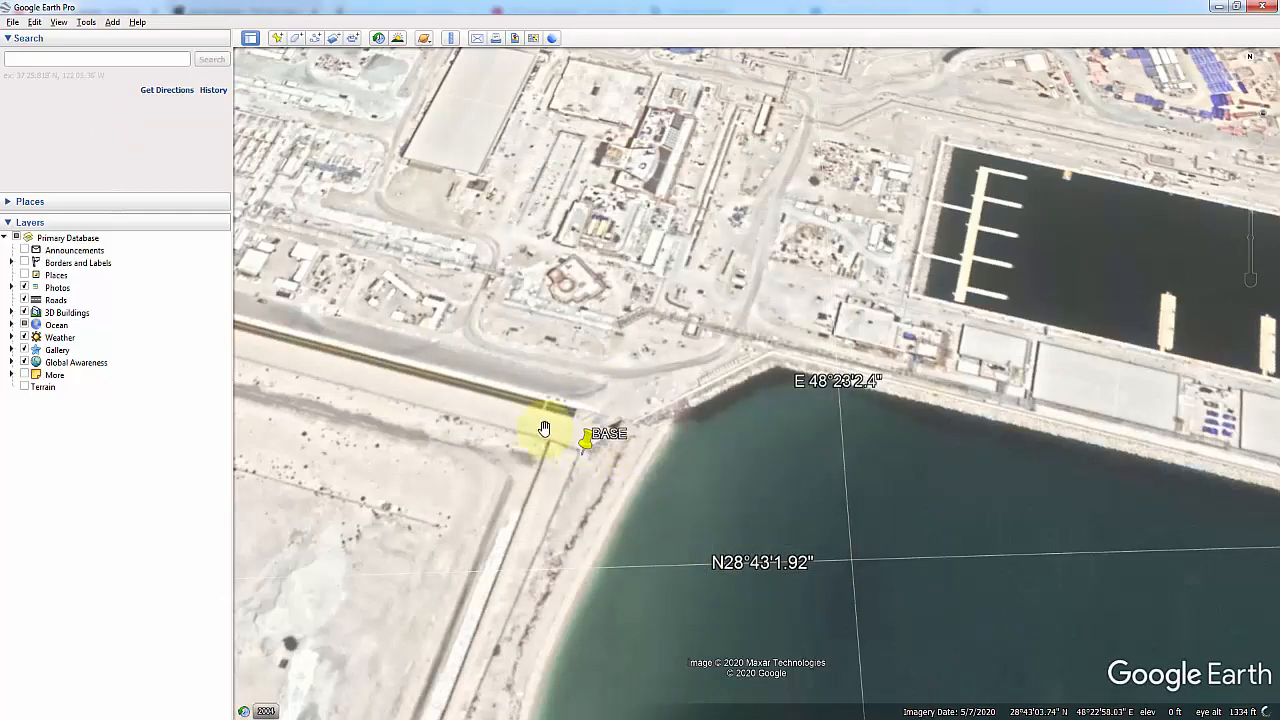
Step: Start a new placemark to check its latitude and longitude fields in degrees, minutes and seconds, and discard it
left_click(277, 38)
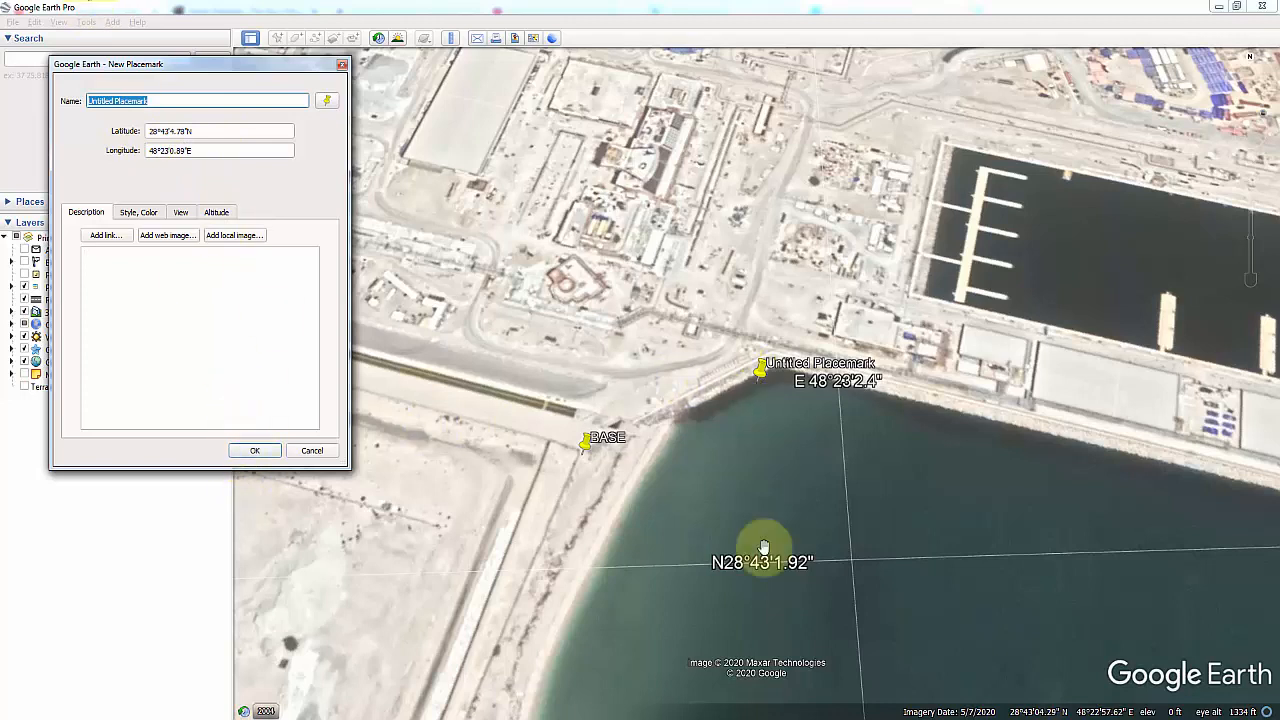
left_click(318, 451)
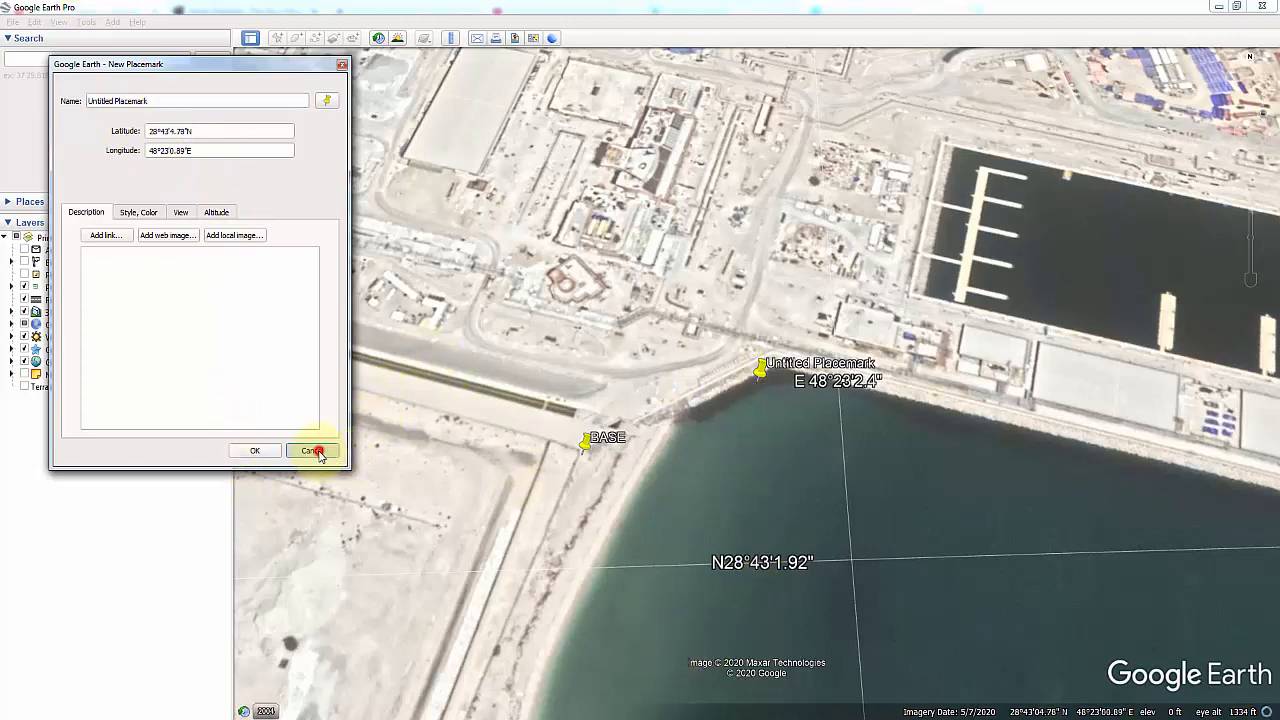